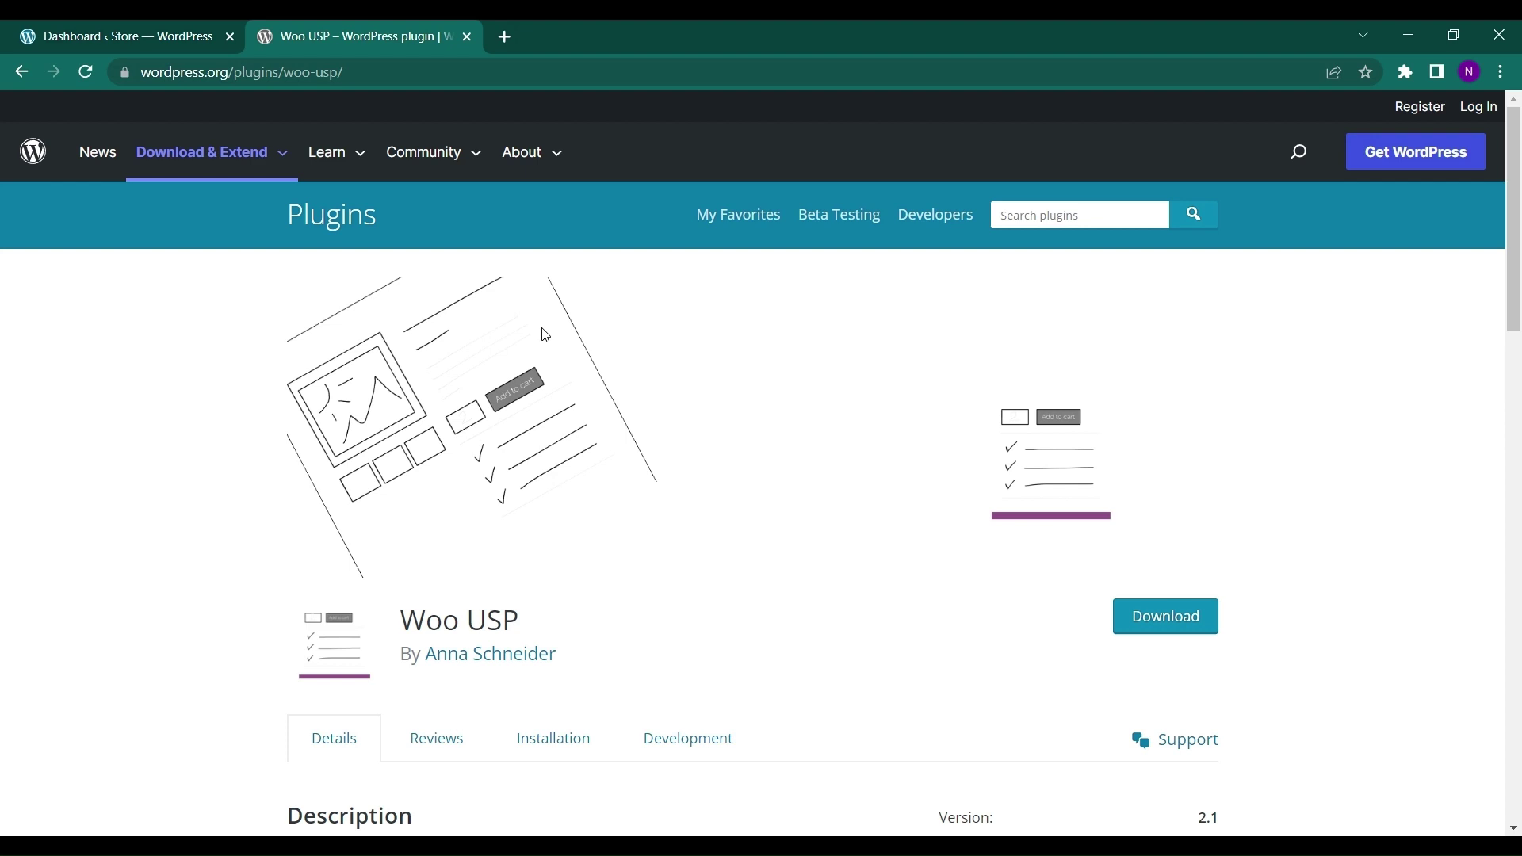
- Scroll through the Woo USP plugin page on wordpress.org to review its details
scroll(546, 335, "down", 2)
mouse_move(308, 219)
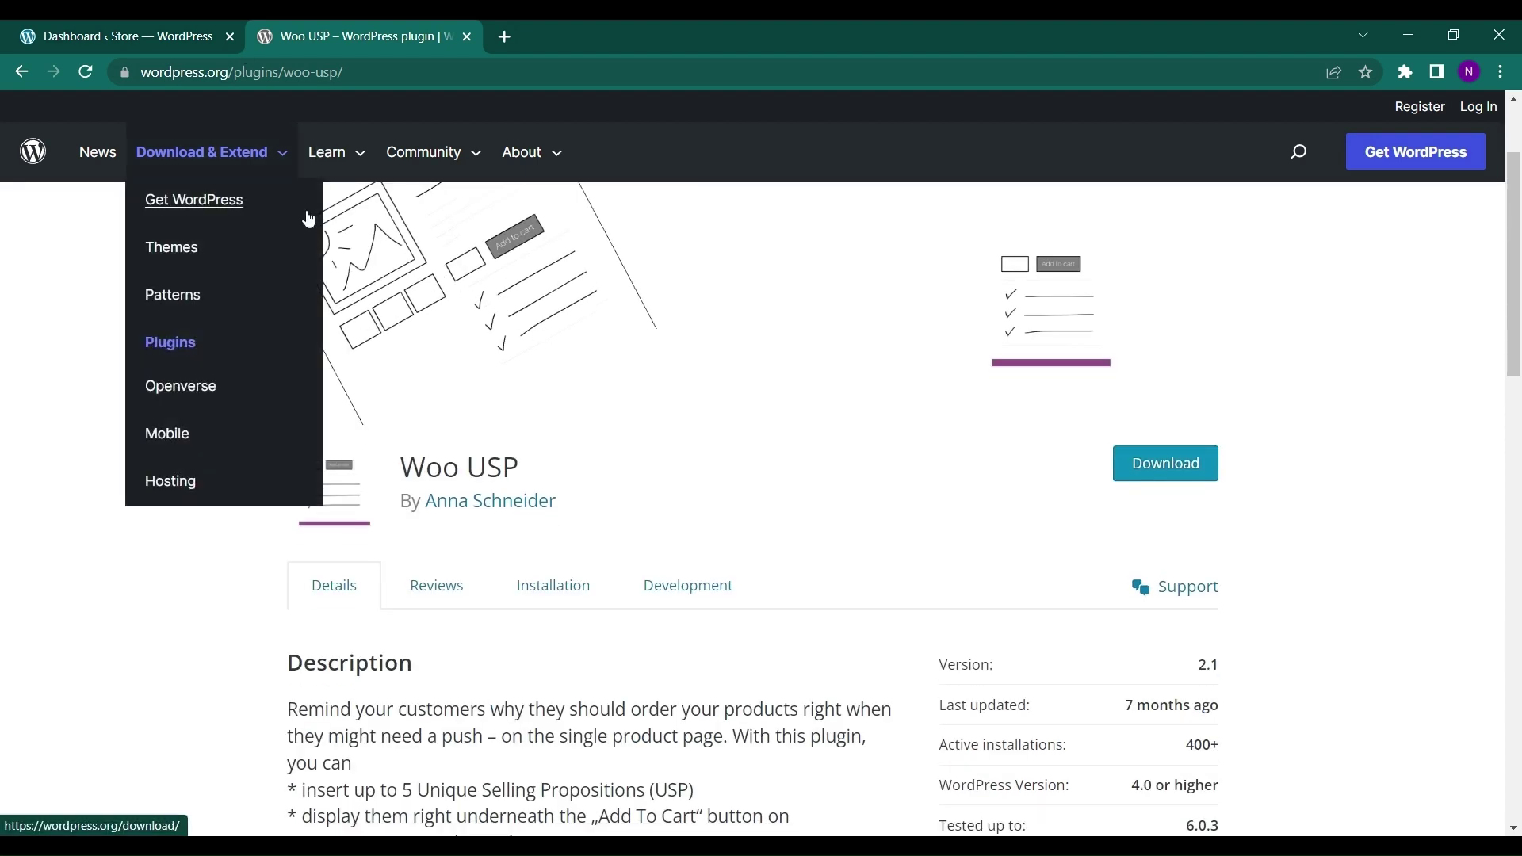
scroll(521, 375, "down", 2)
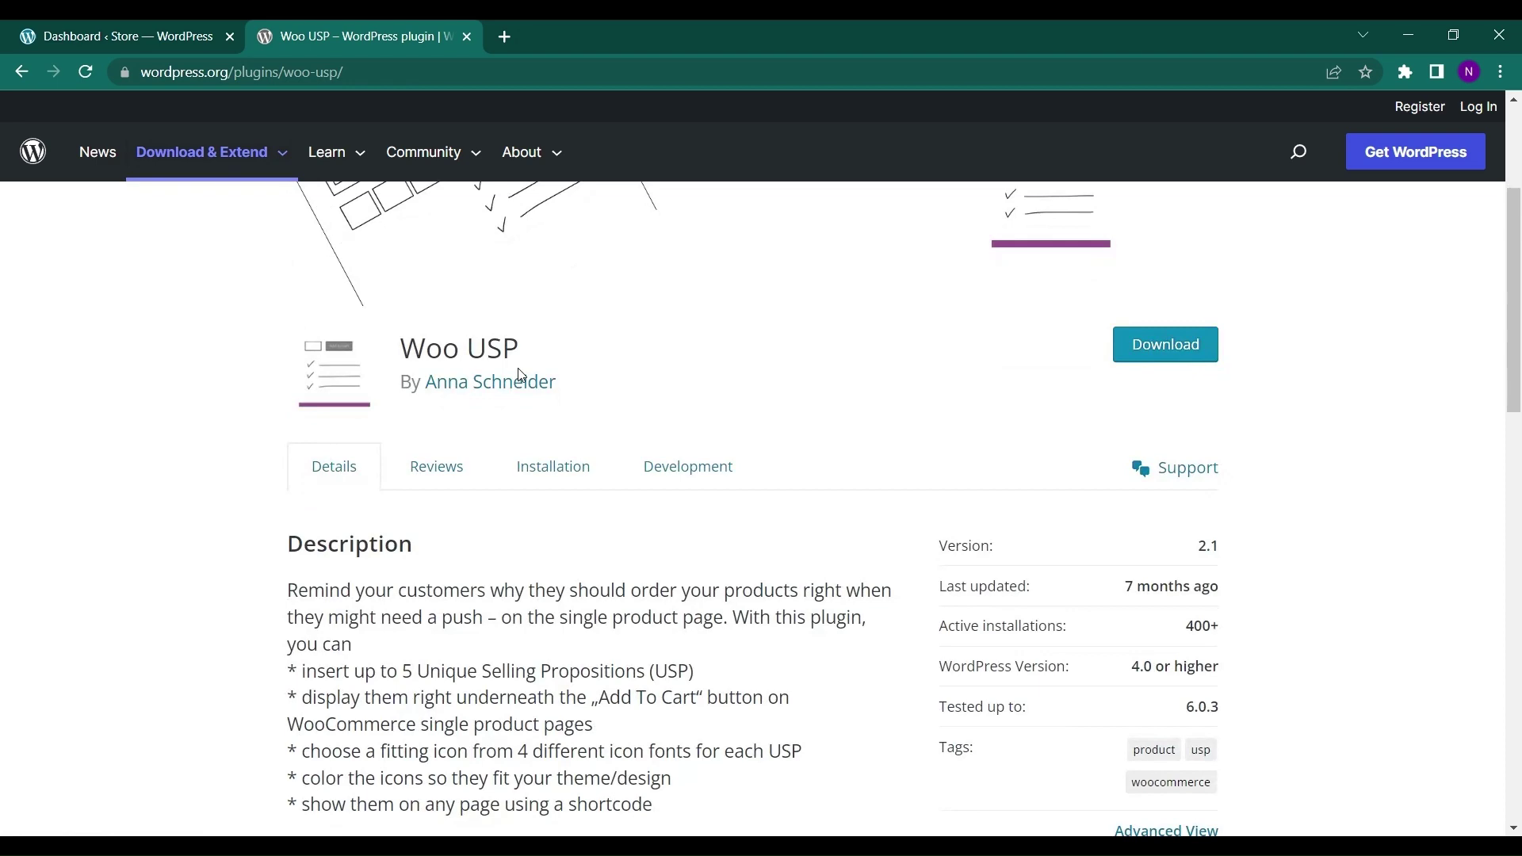
scroll(521, 375, "up", 3)
- From the store dashboard, find 'Woo USP' under Plugins > Add New, install it and activate it
left_click(102, 24)
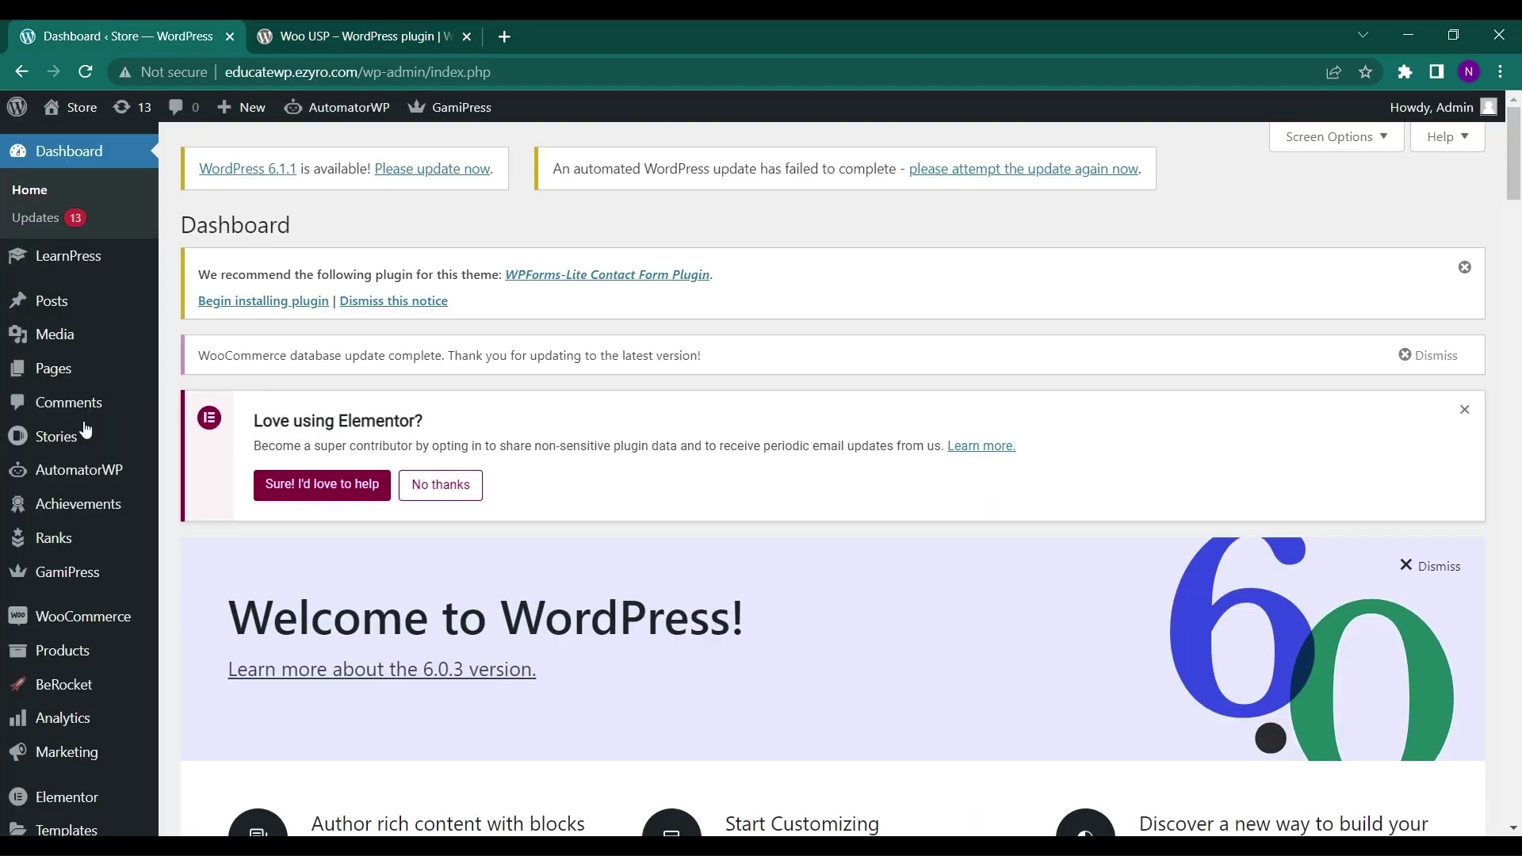
scroll(83, 749, "down", 4)
mouse_move(85, 628)
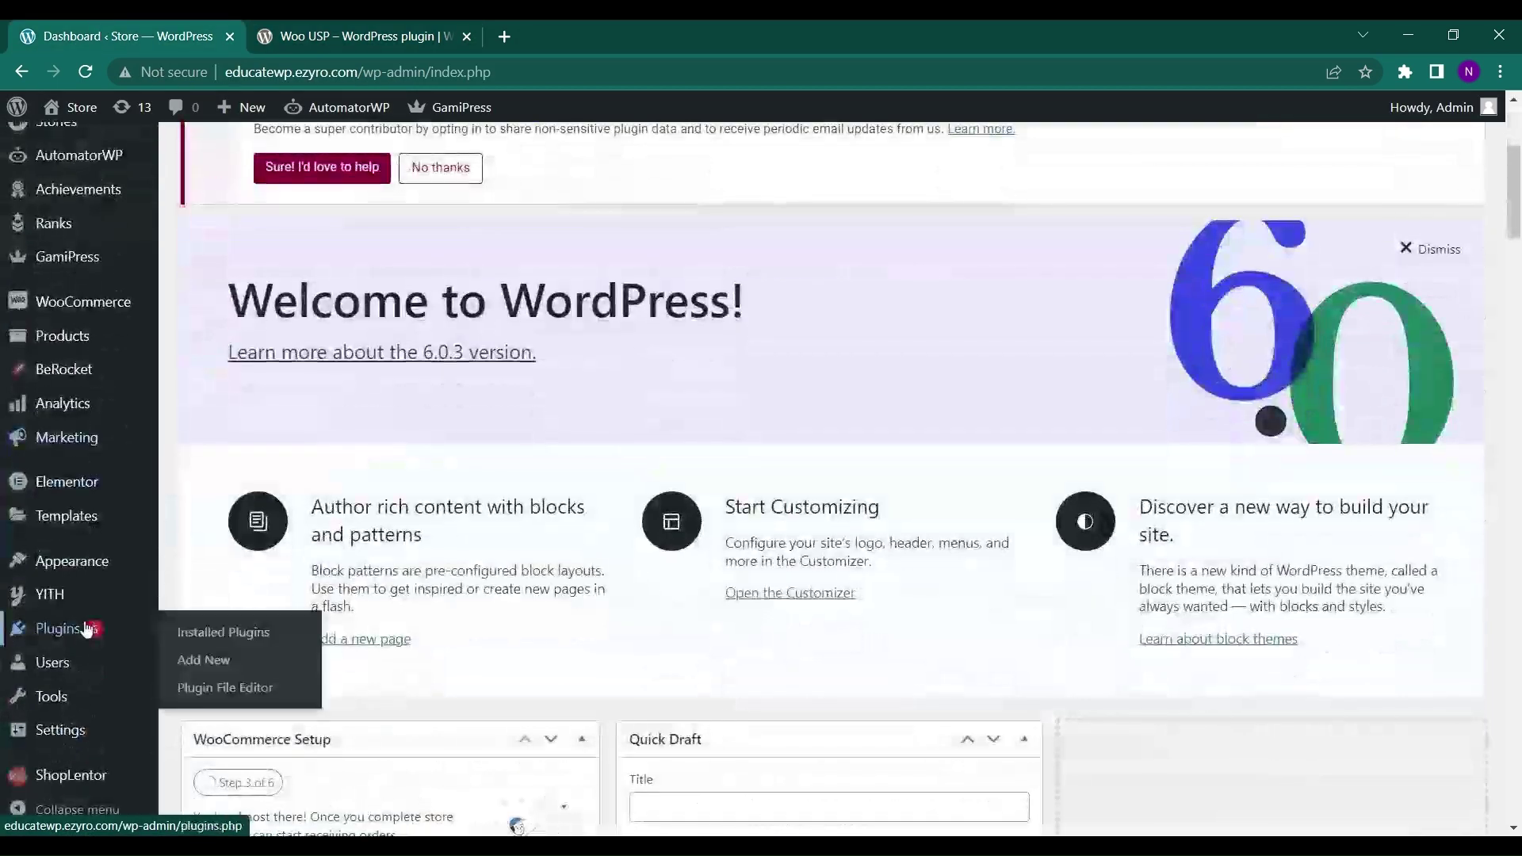
left_click(222, 661)
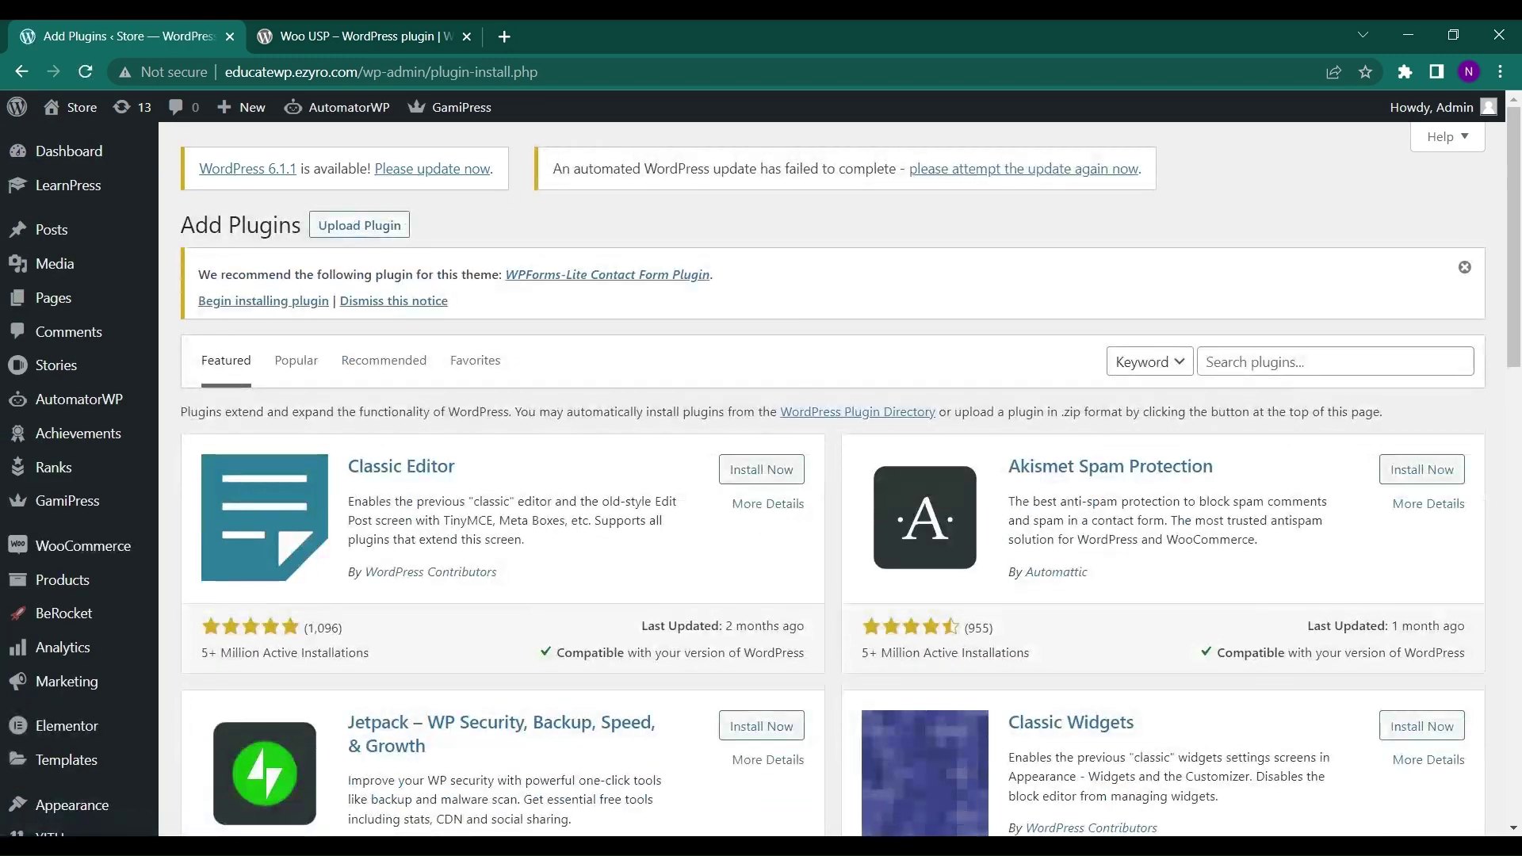
left_click(1335, 361)
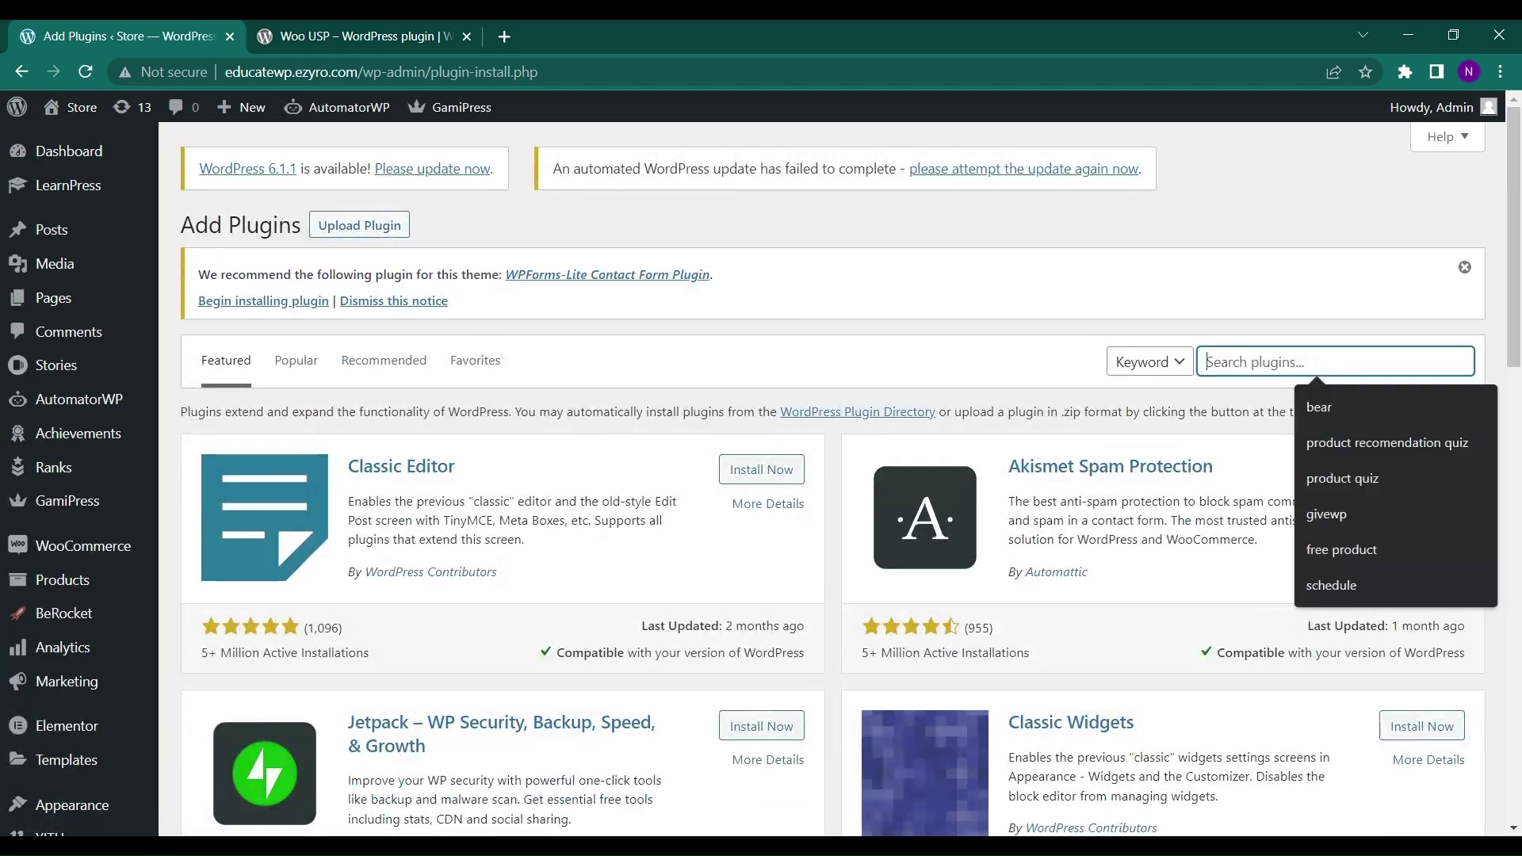
type("WO ")
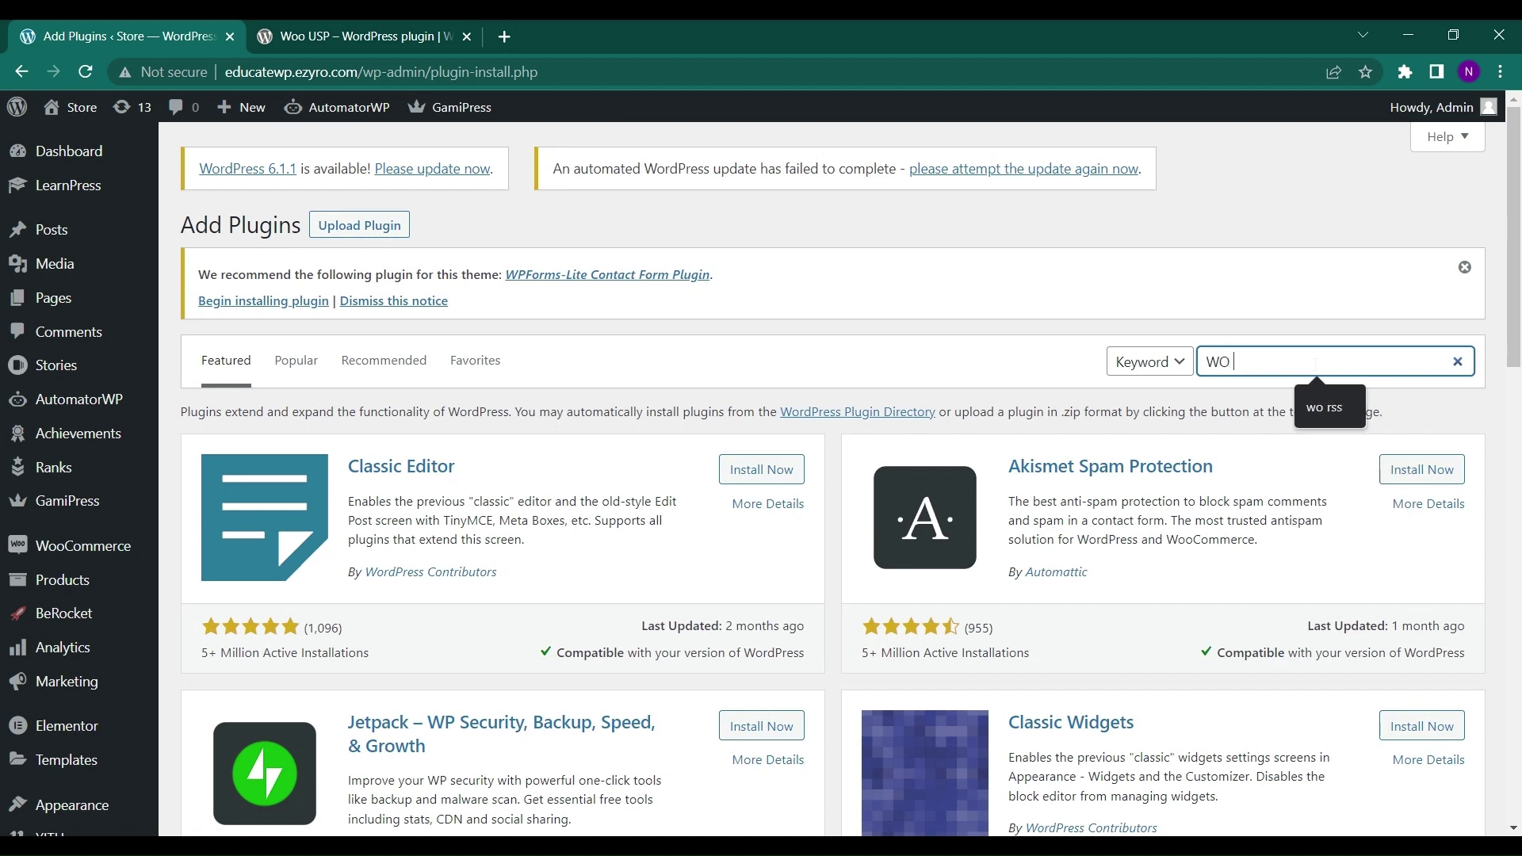
type("O US")
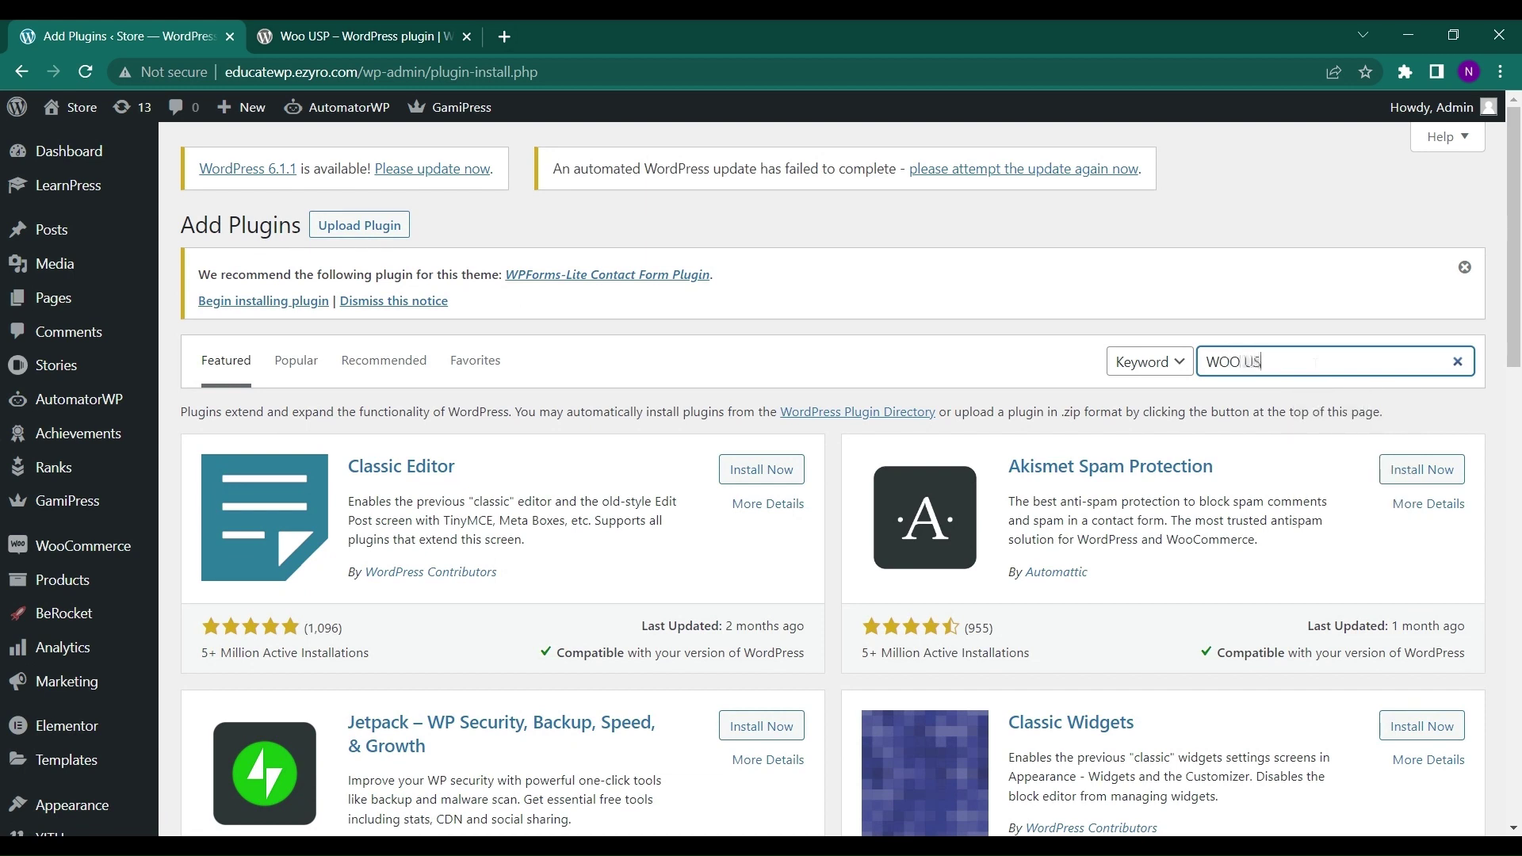
type("P")
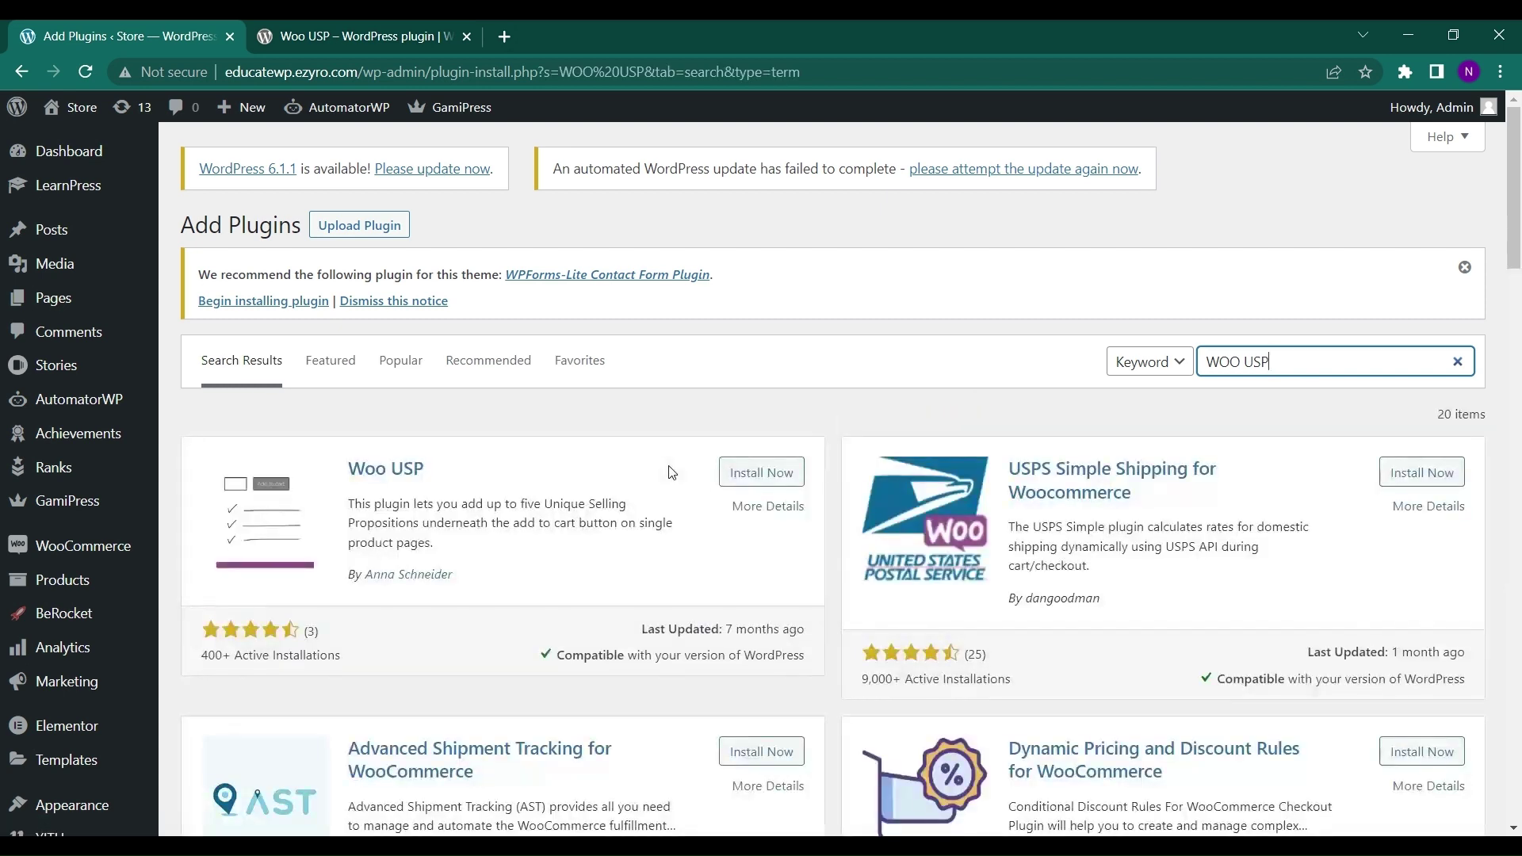
left_click(762, 473)
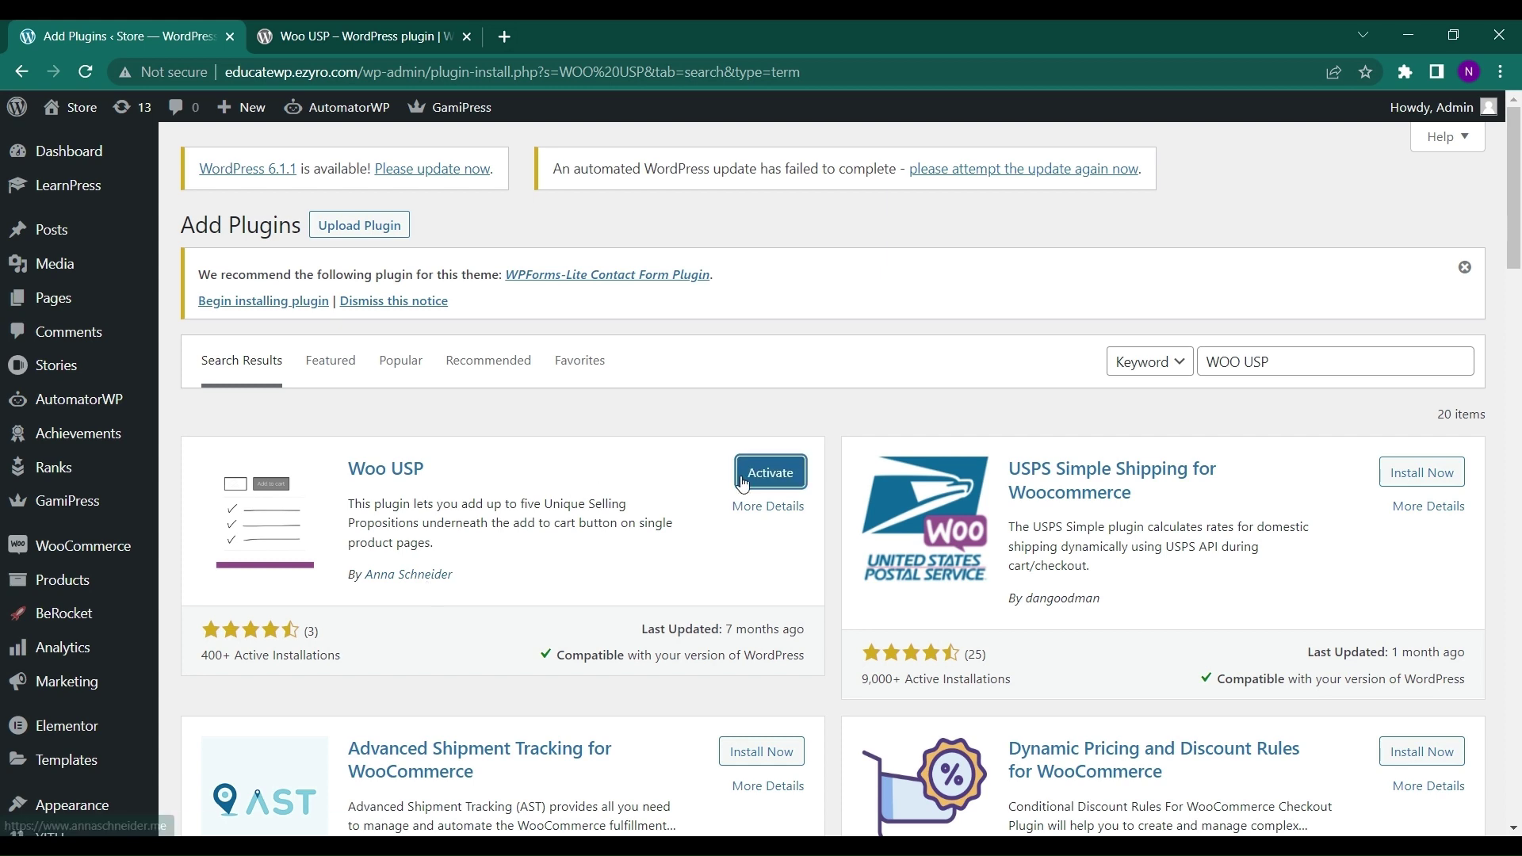
left_click(754, 484)
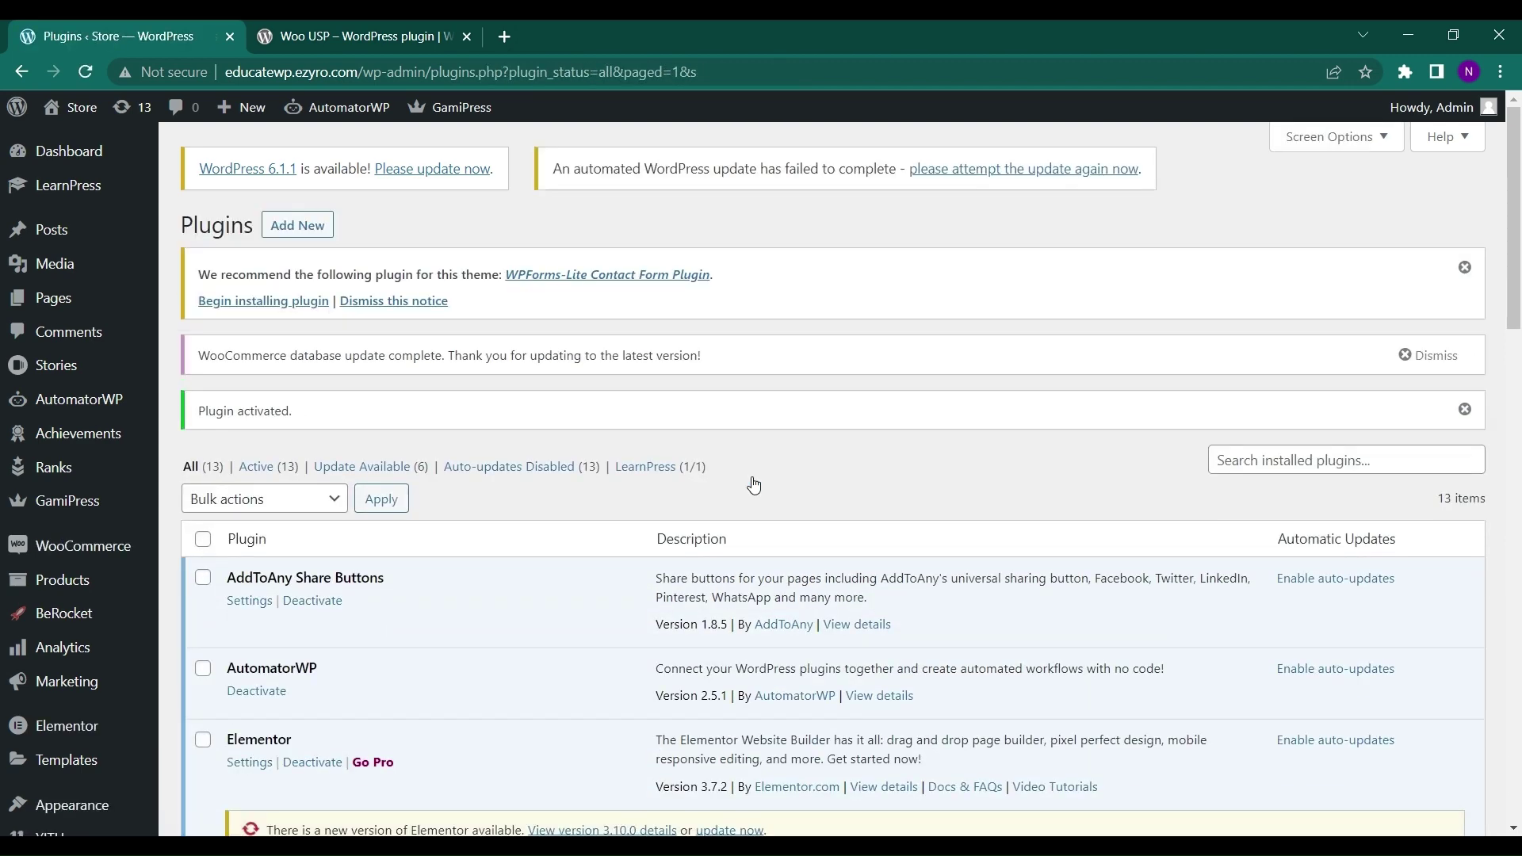
- Open Settings > Woo USPs and scroll through the empty USP1–USP5 icon and text fields
scroll(754, 484, "down", 4)
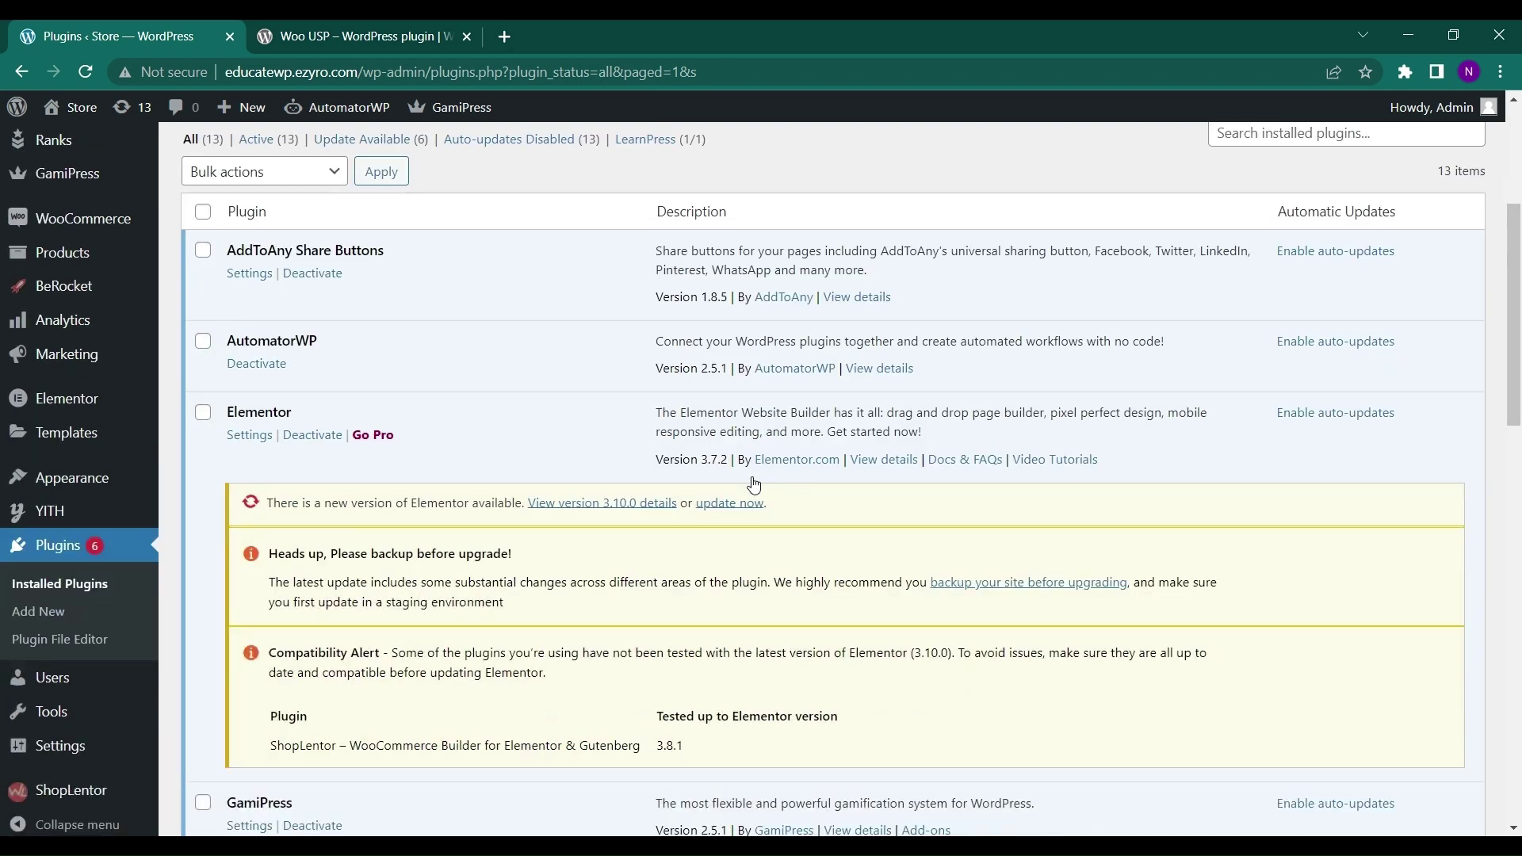
mouse_move(43, 766)
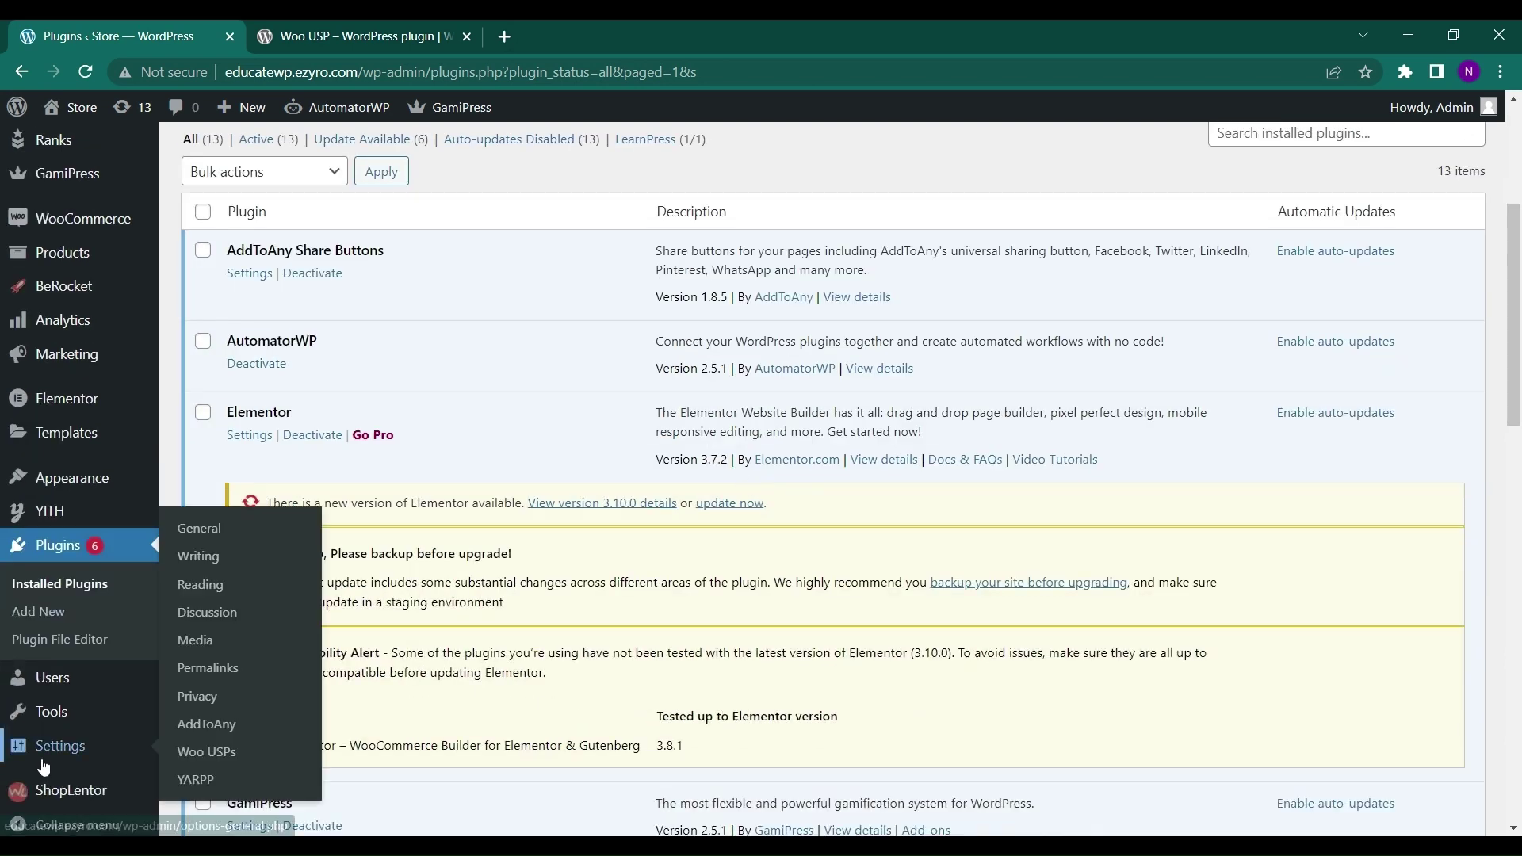
left_click(195, 757)
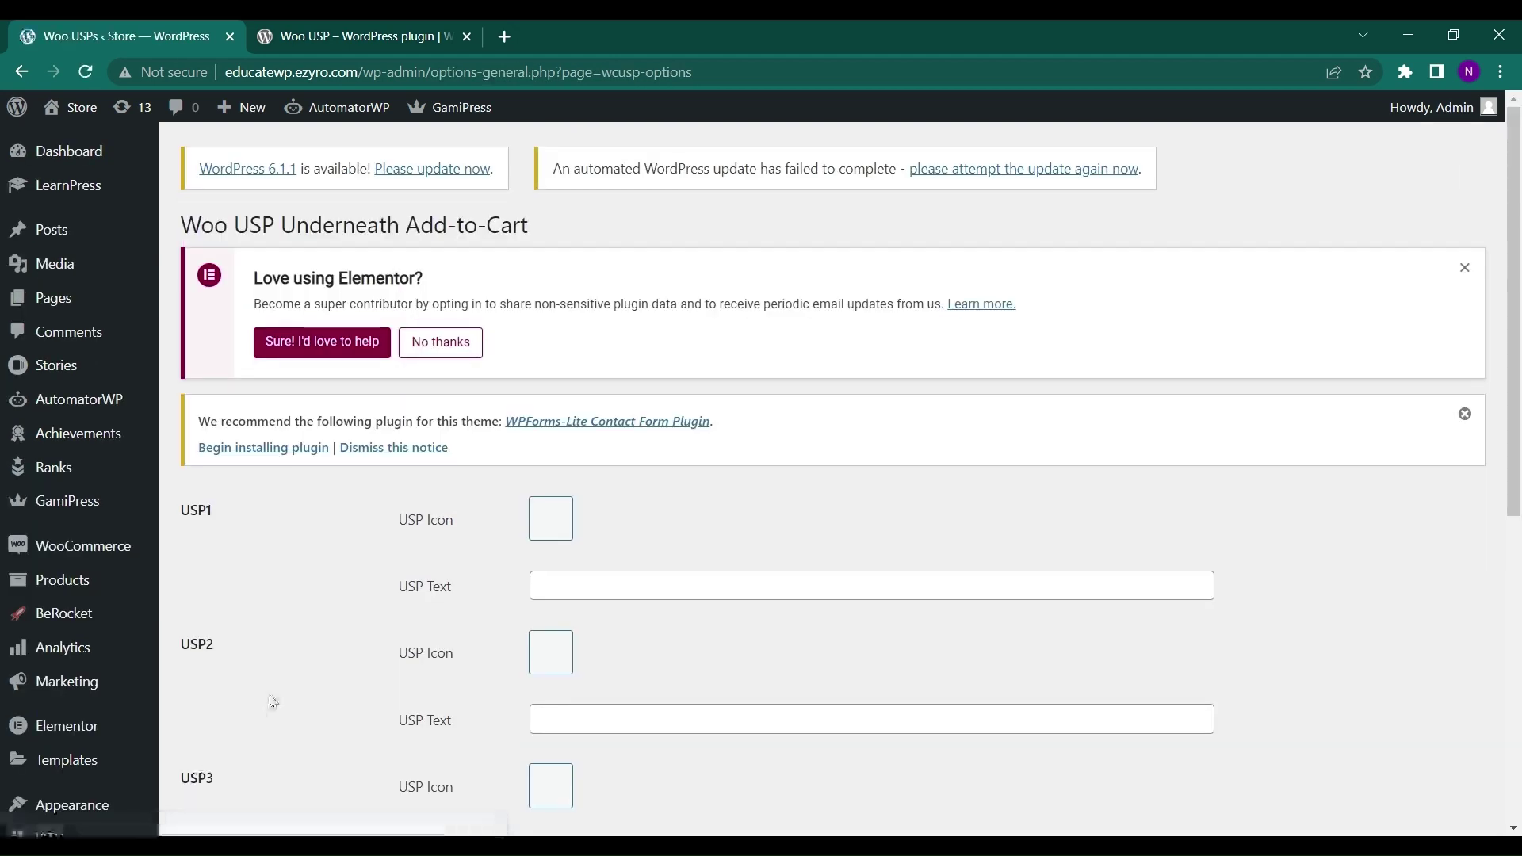
scroll(508, 639, "down", 6)
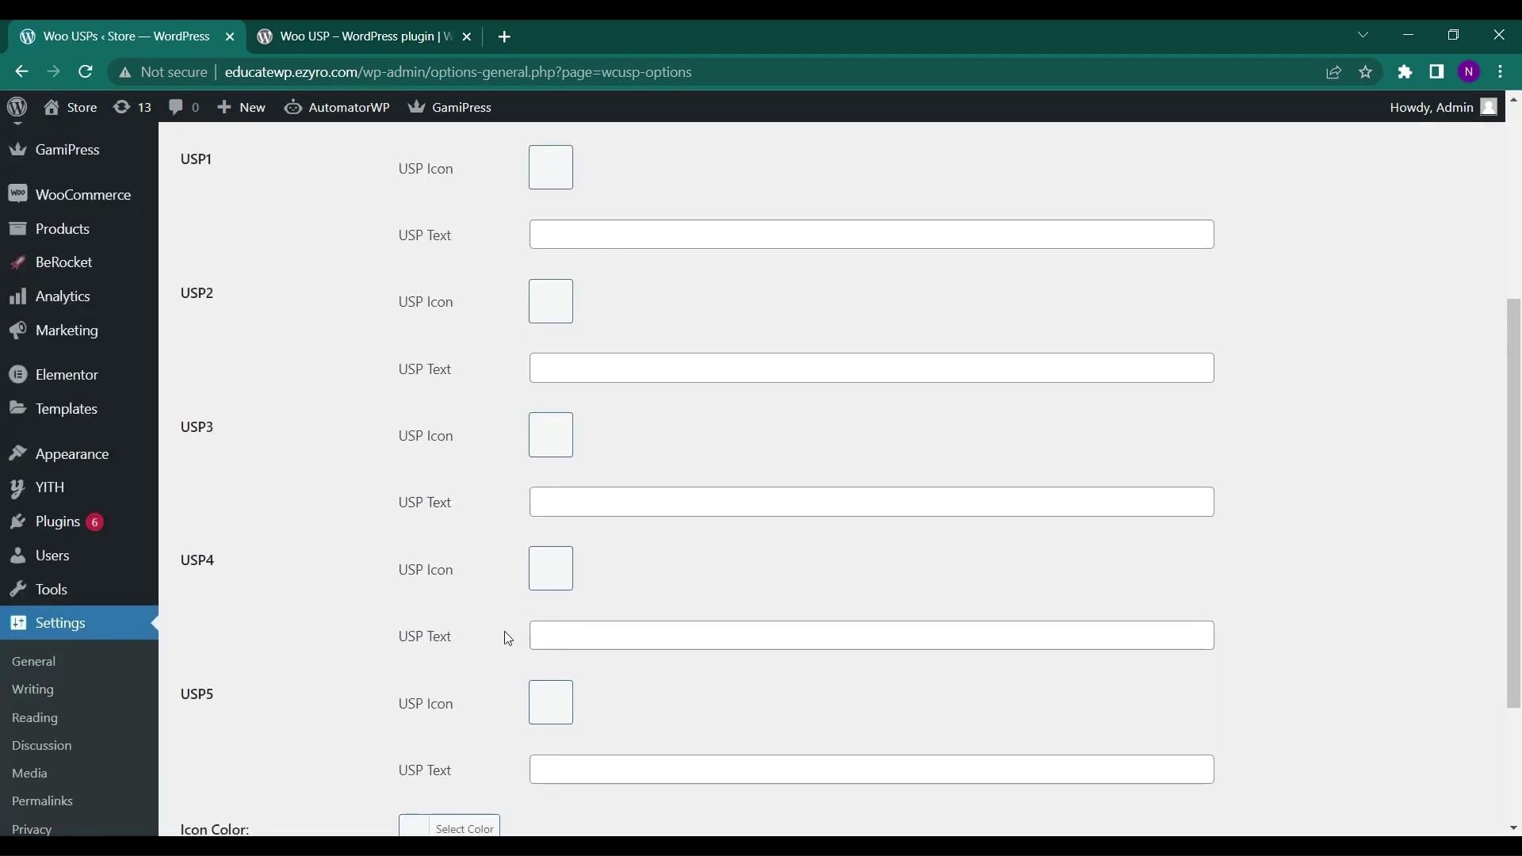
scroll(508, 639, "up", 5)
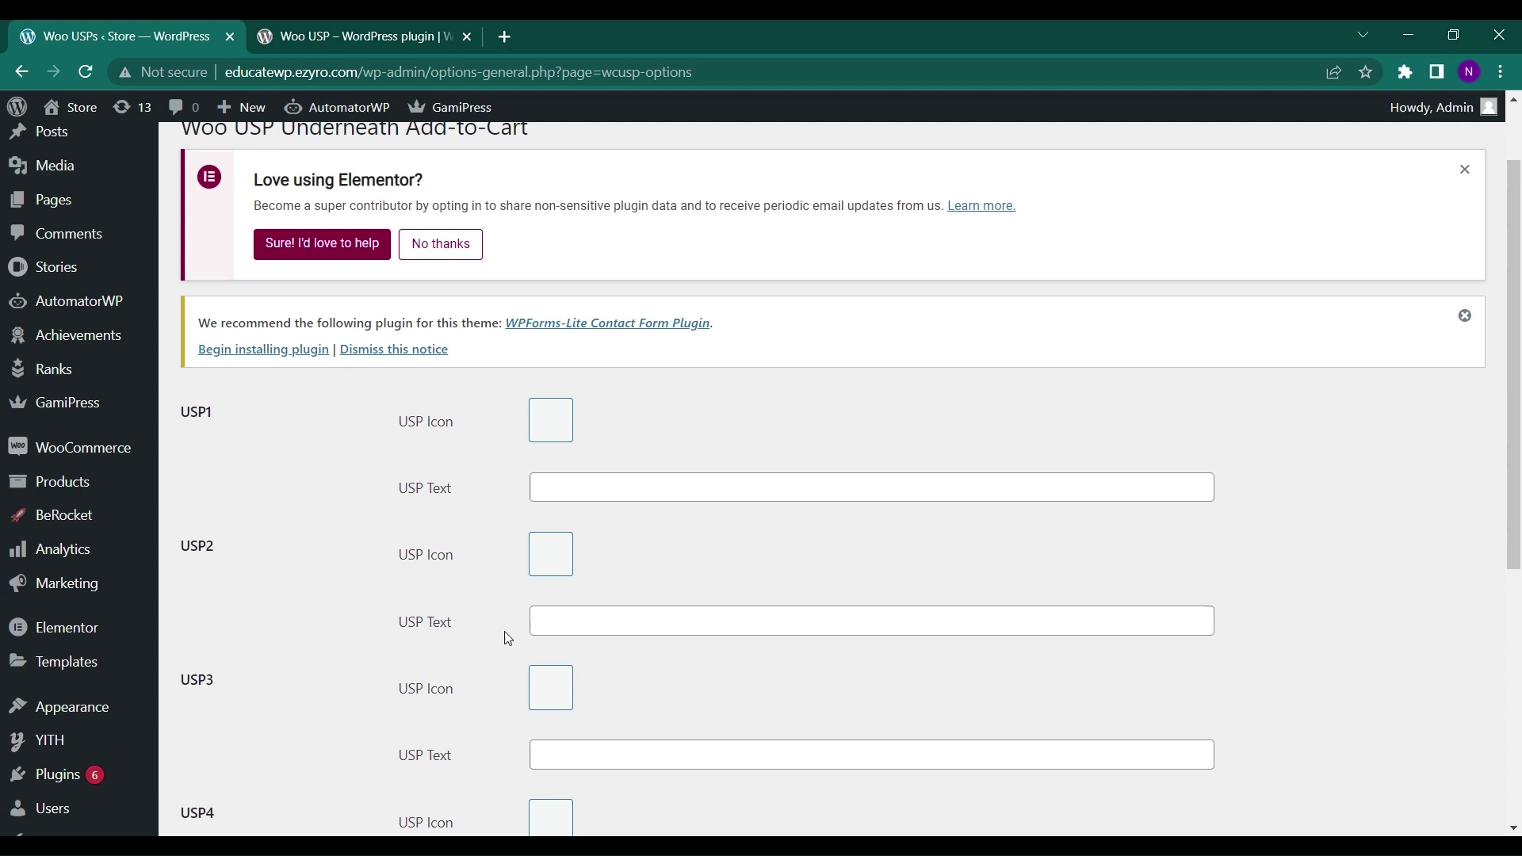
scroll(112, 380, "up", 1)
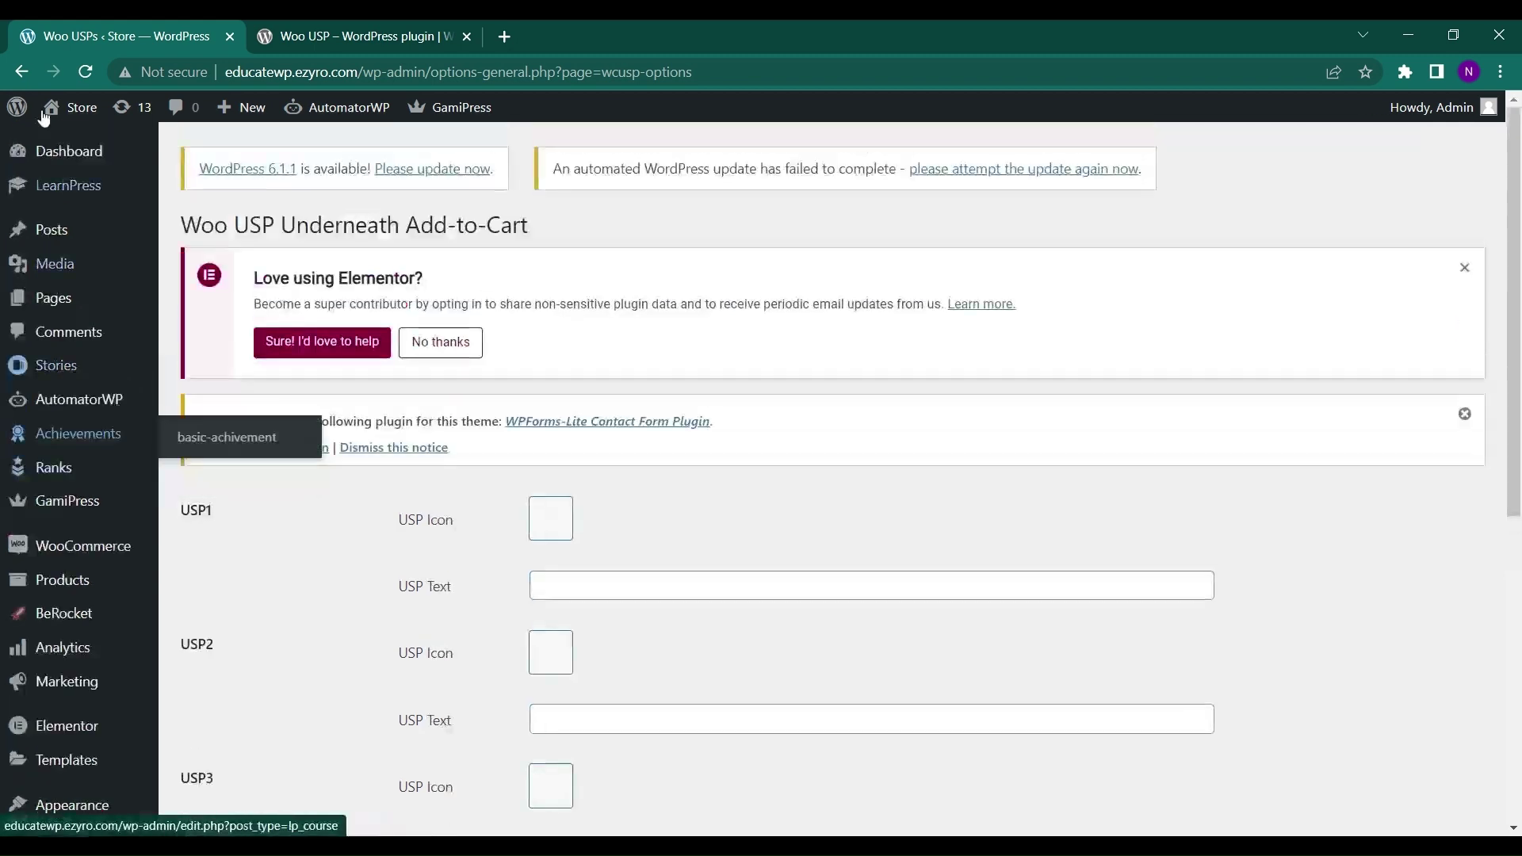
mouse_move(74, 111)
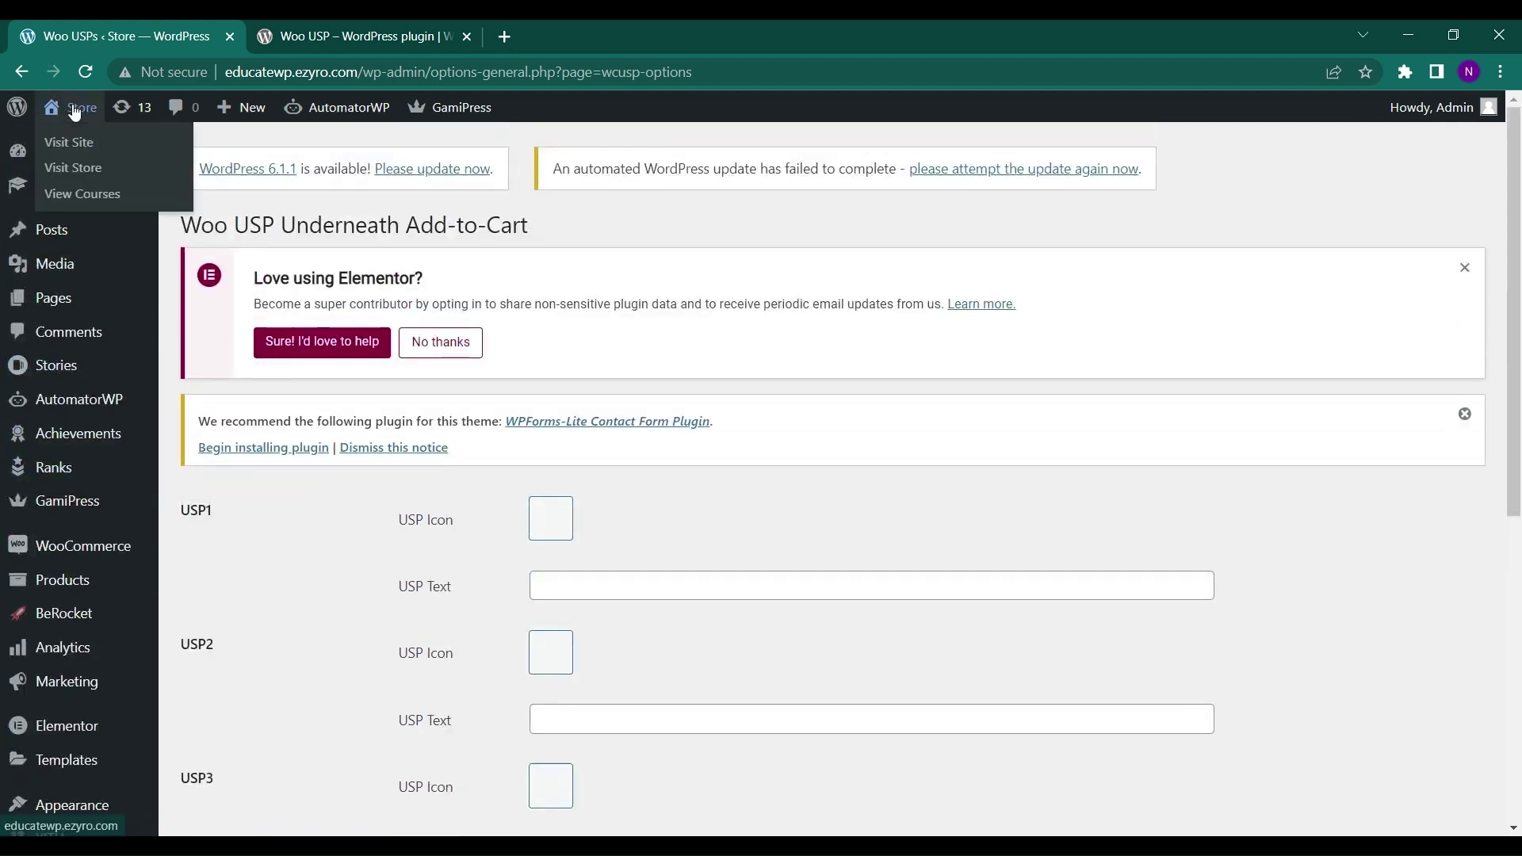
- Open the storefront's Album product page in a new tab, then go back to the Woo USP settings tab
left_click(85, 174)
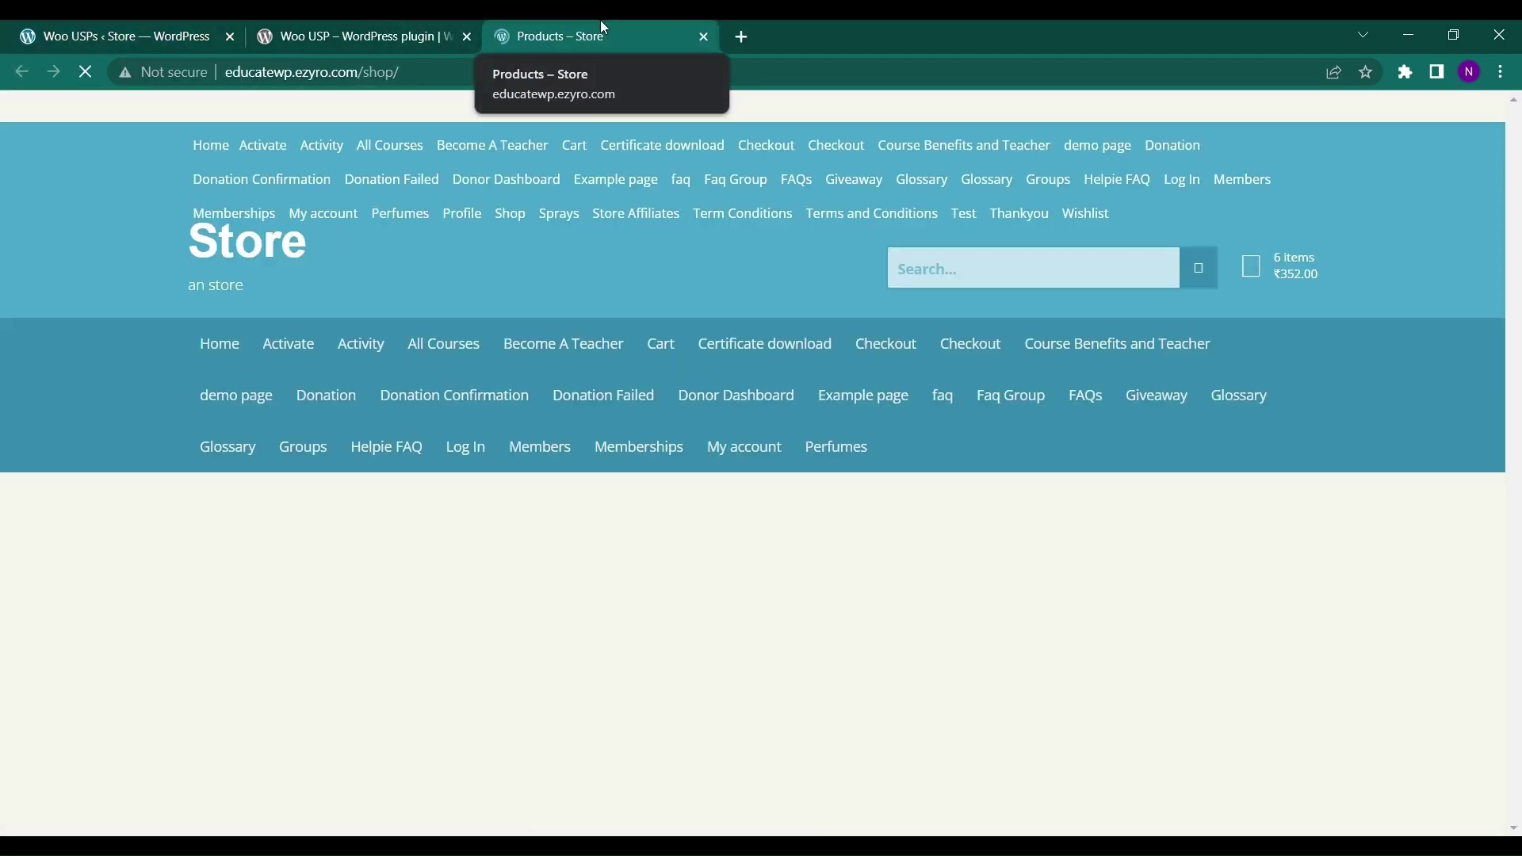
scroll(383, 568, "down", 3)
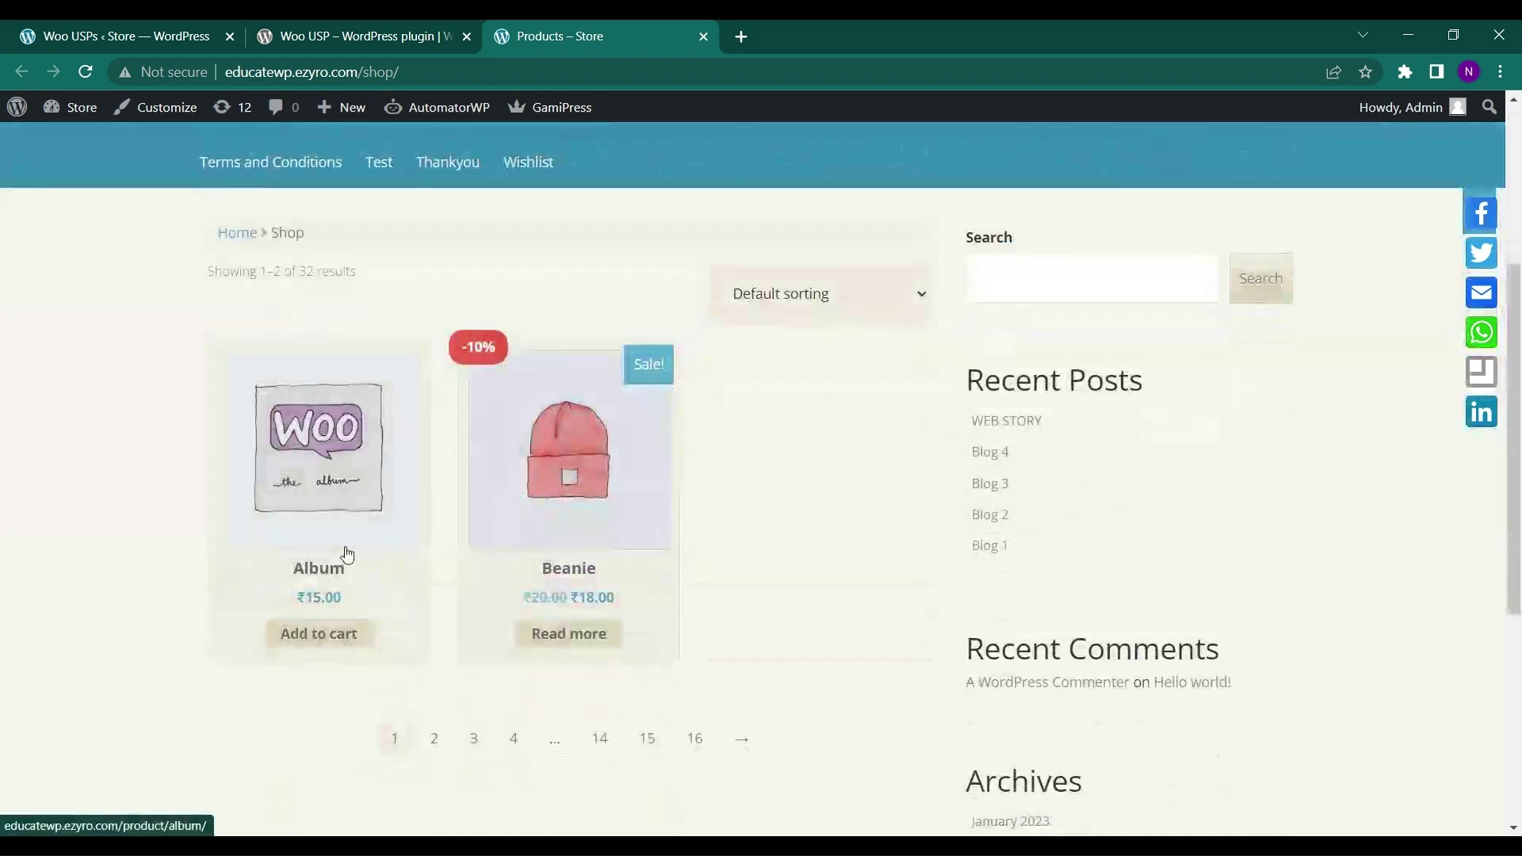
left_click(348, 555)
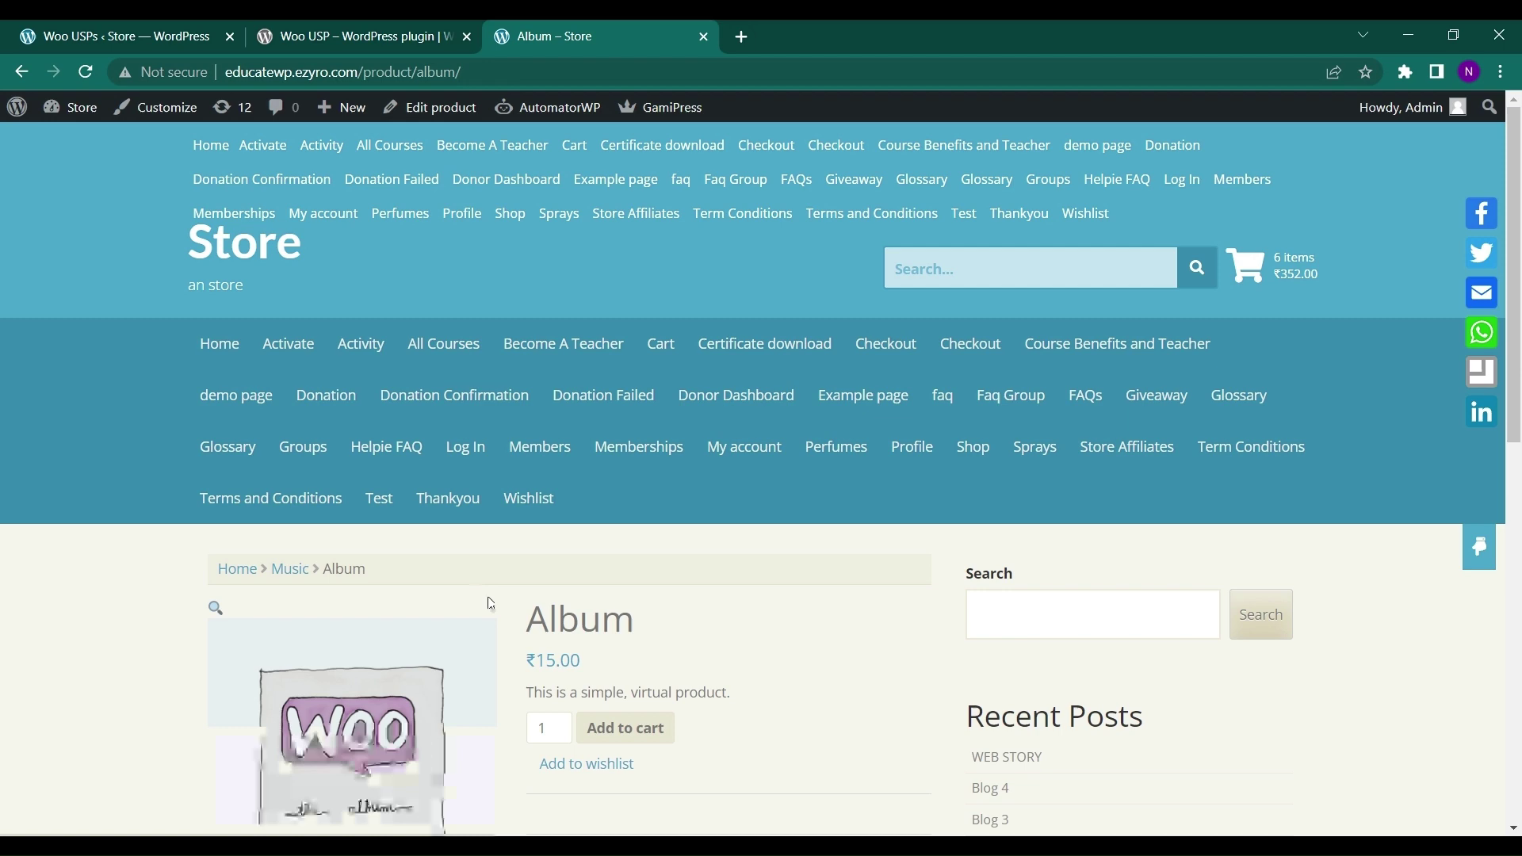
scroll(480, 599, "down", 3)
scroll(635, 544, "down", 3)
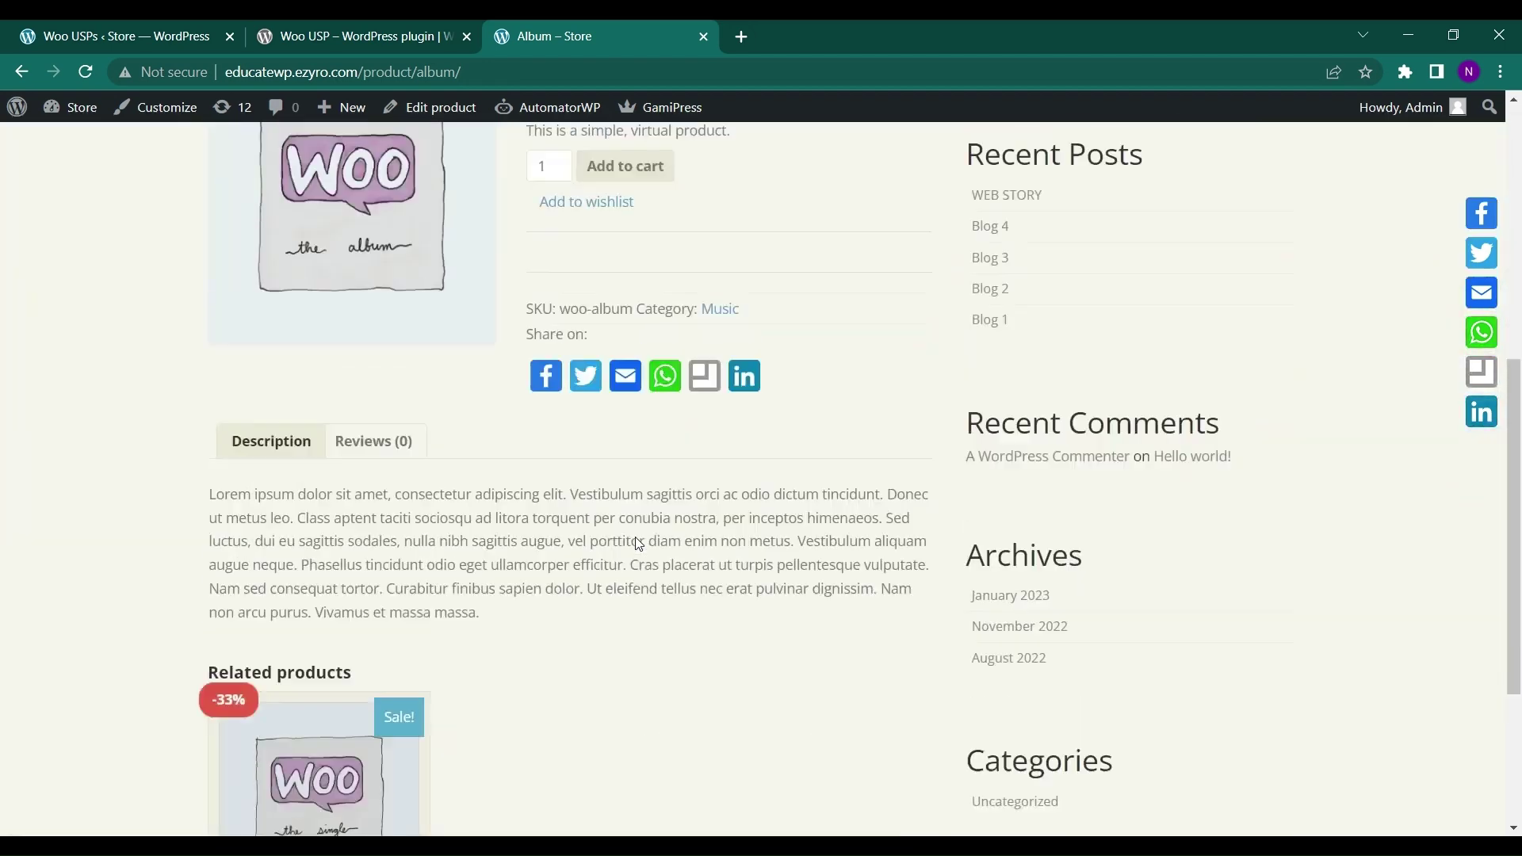
scroll(636, 536, "up", 2)
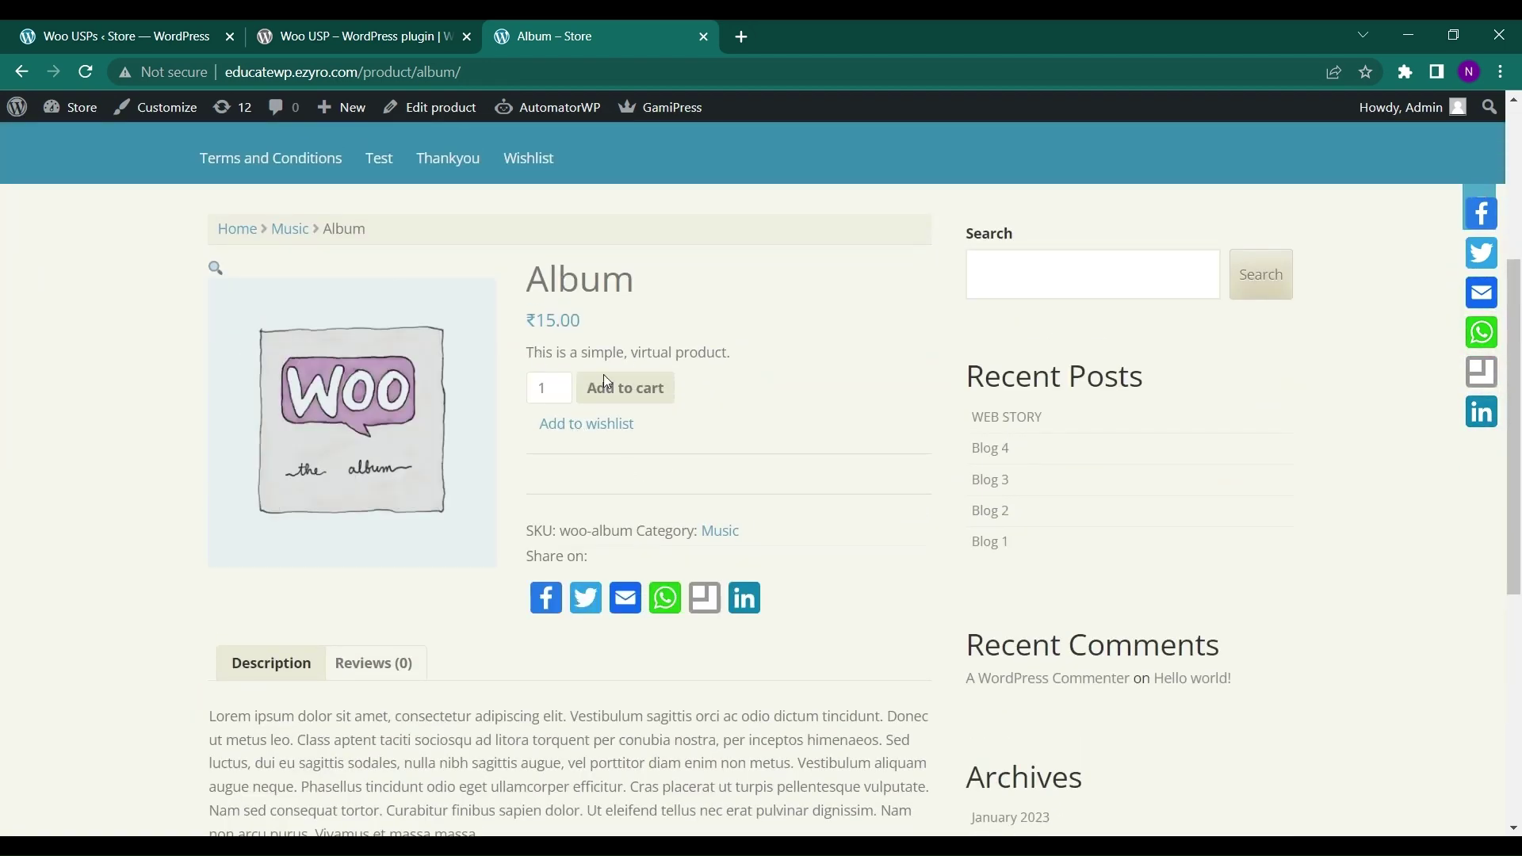
left_click(119, 32)
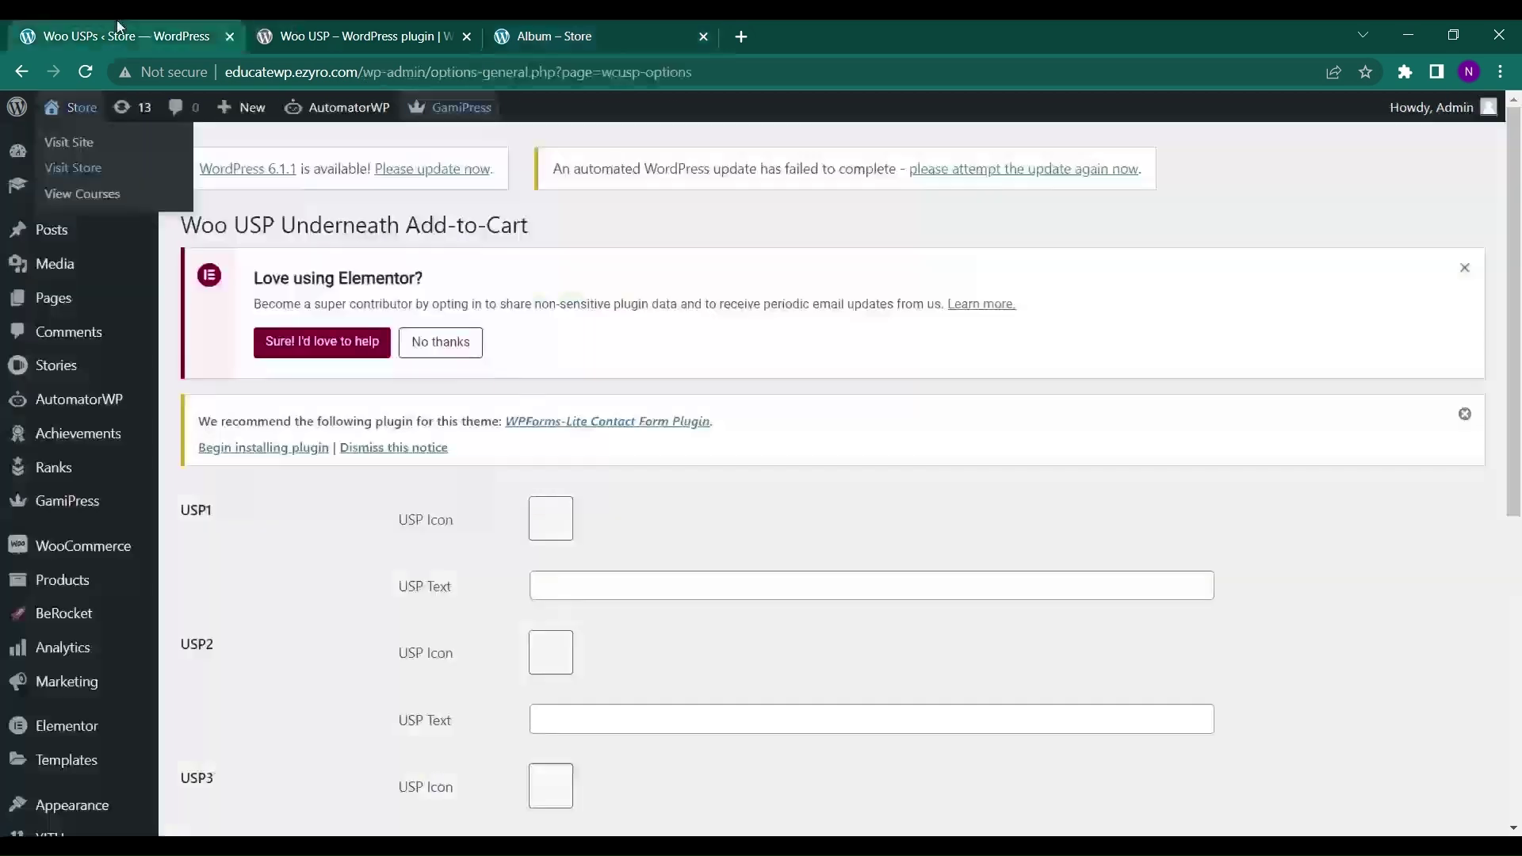
- Give USP1 the home icon and the text 'WE DELIVER EVERYWHERE'
scroll(548, 380, "down", 2)
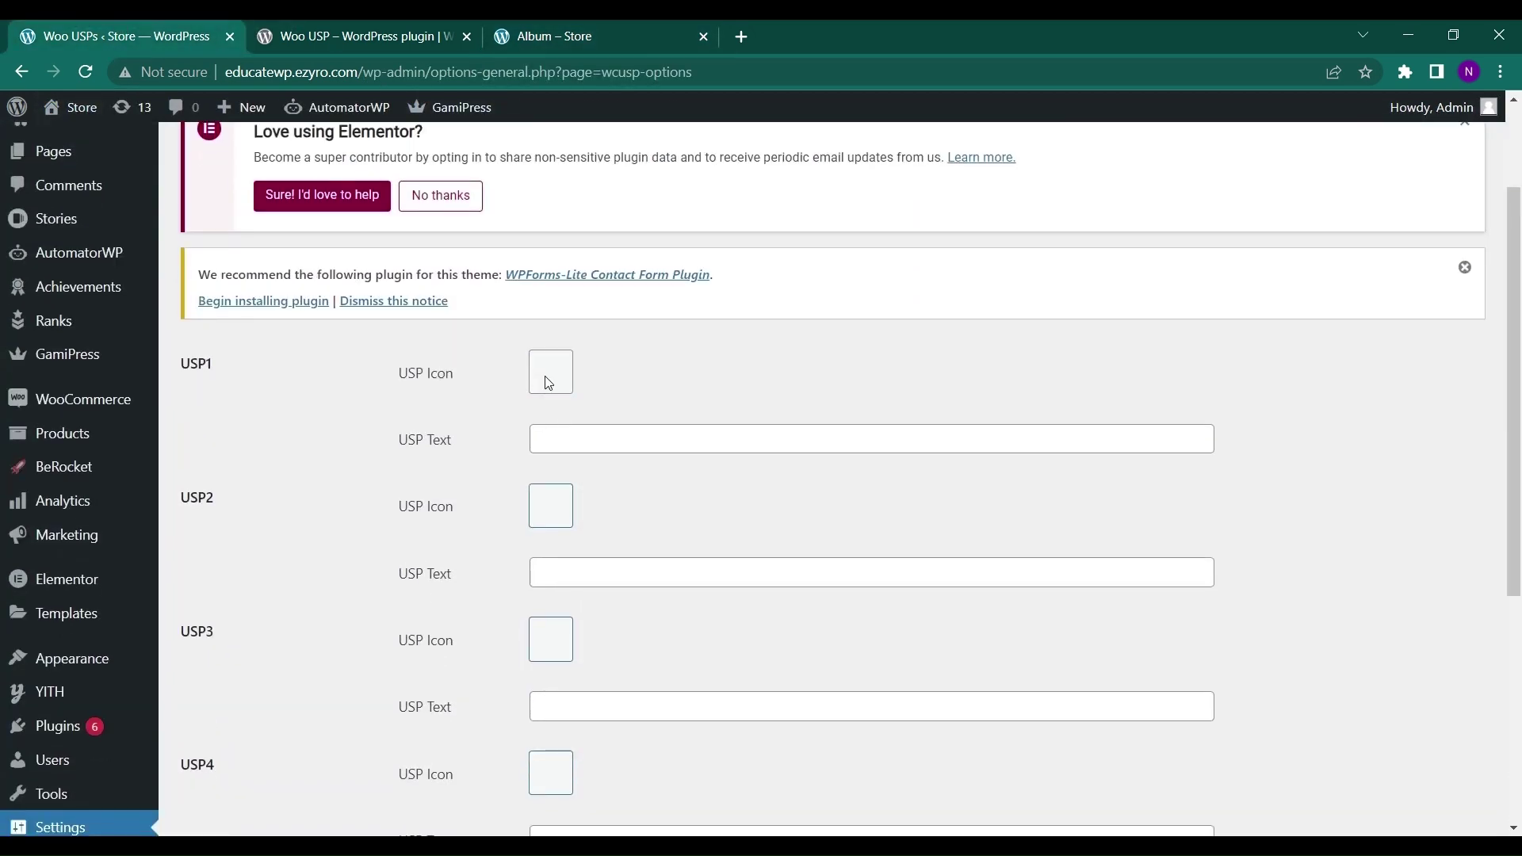
left_click(549, 382)
scroll(631, 497, "down", 2)
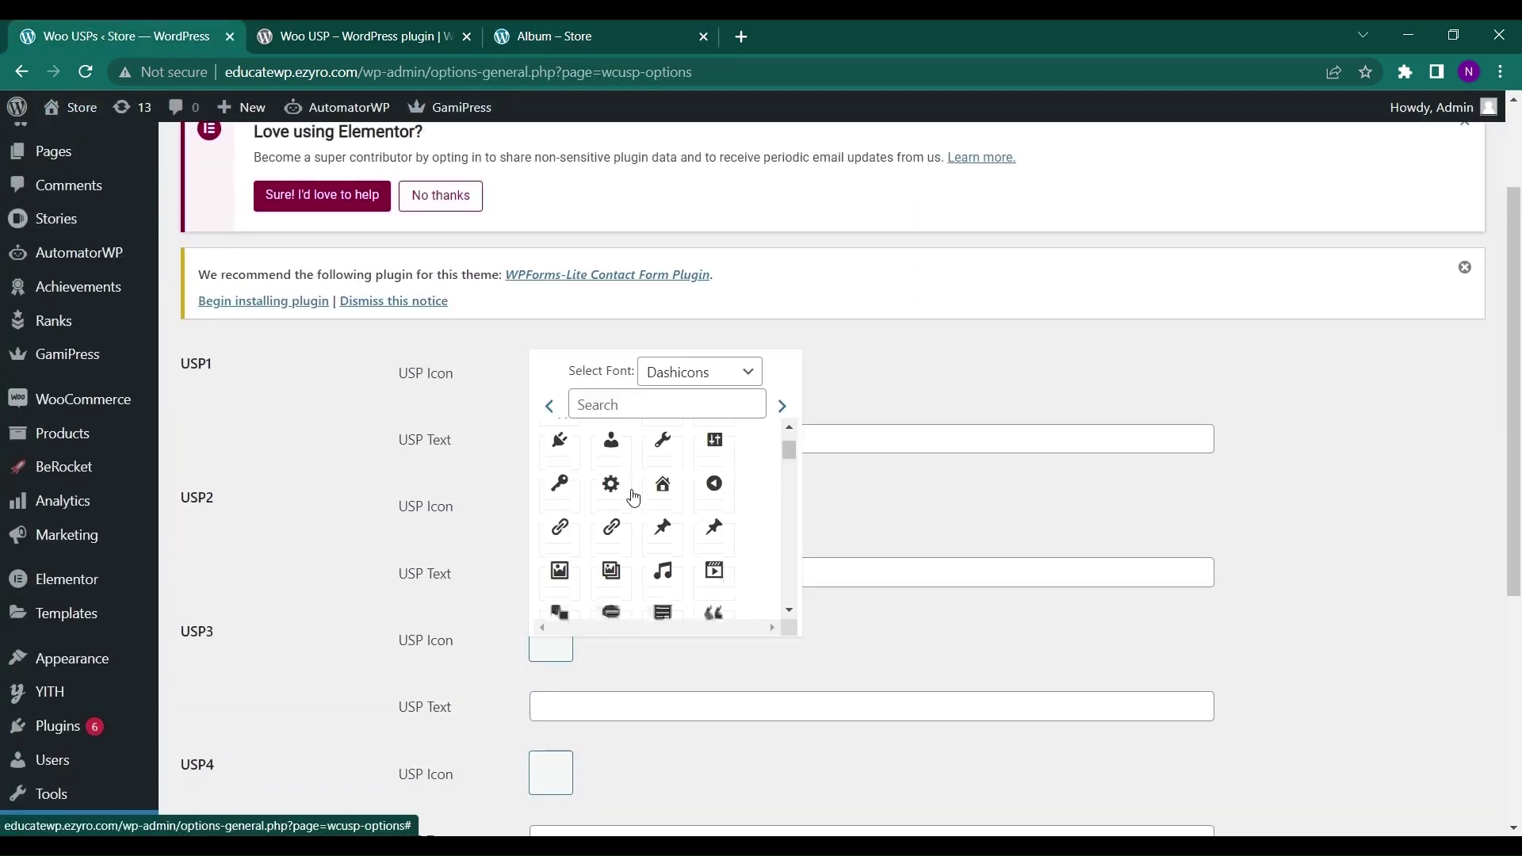
scroll(632, 499, "up", 1)
left_click(662, 479)
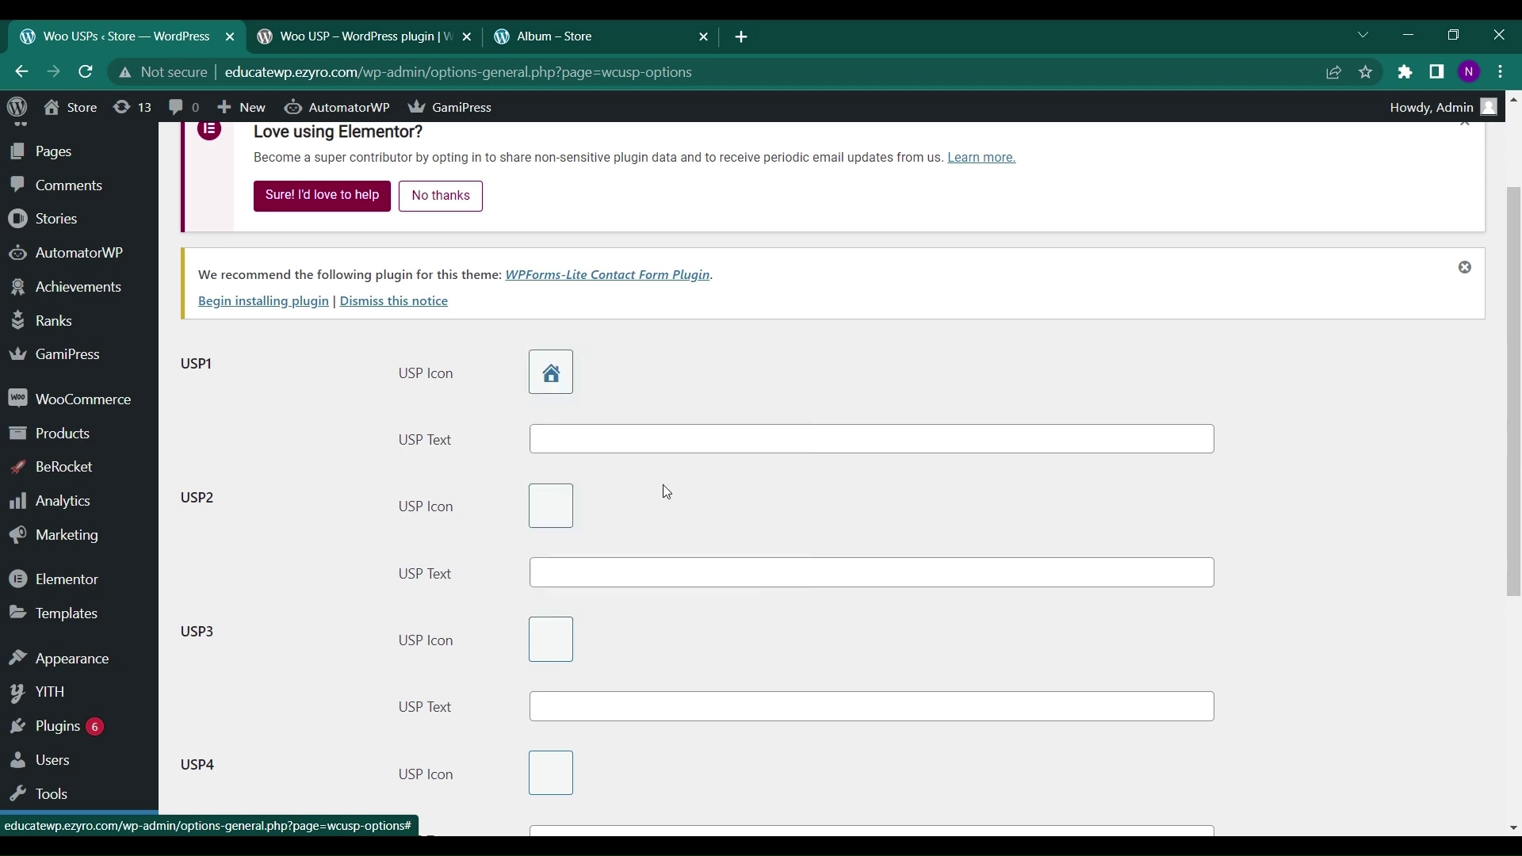
left_click(555, 439)
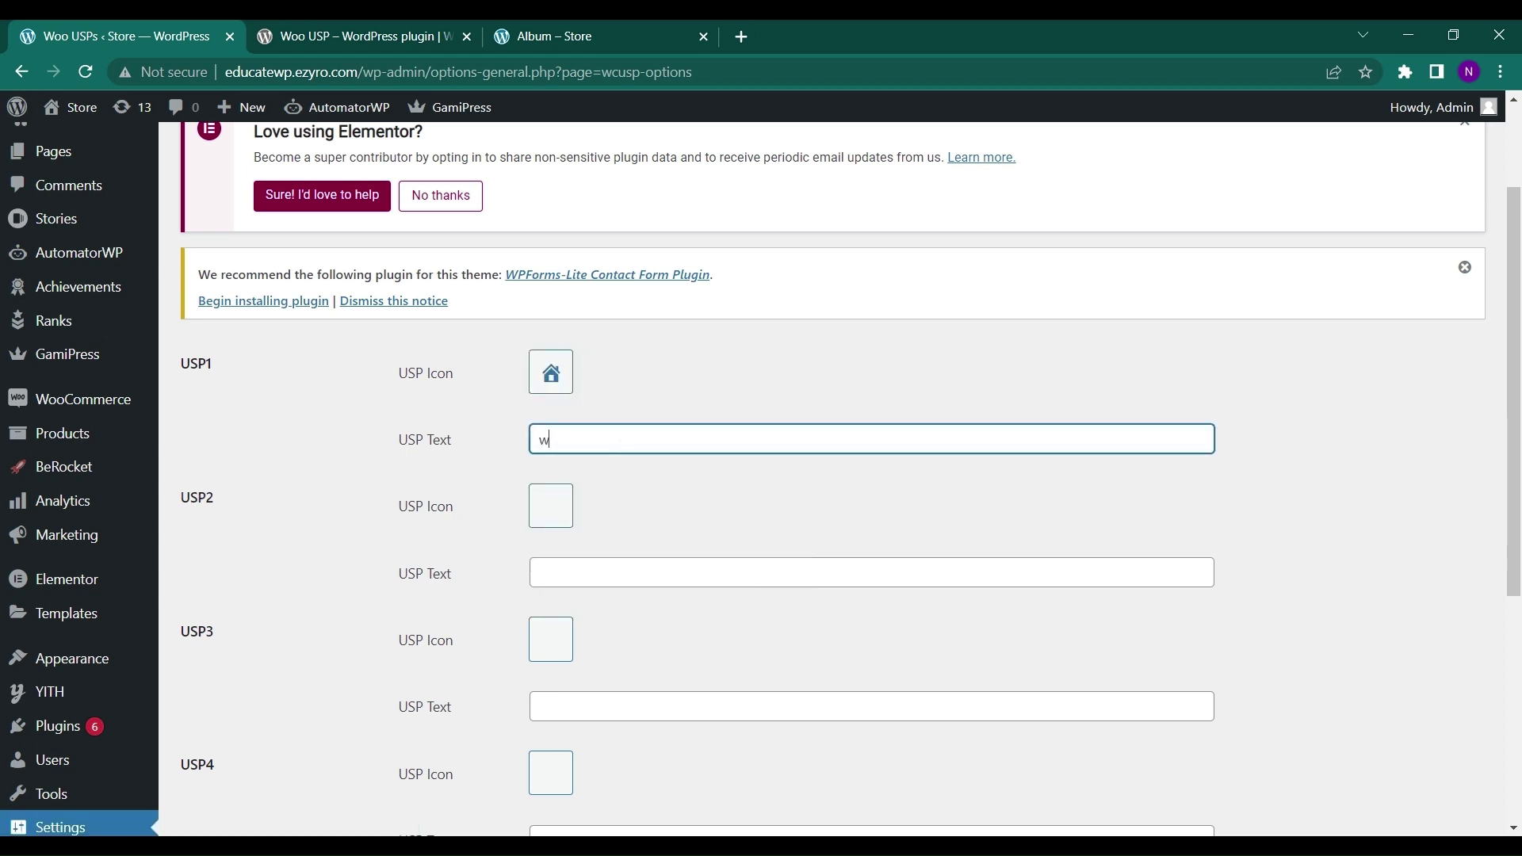
type("w")
key("BackSpace")
type("WE DELIVER EVERYWHERE")
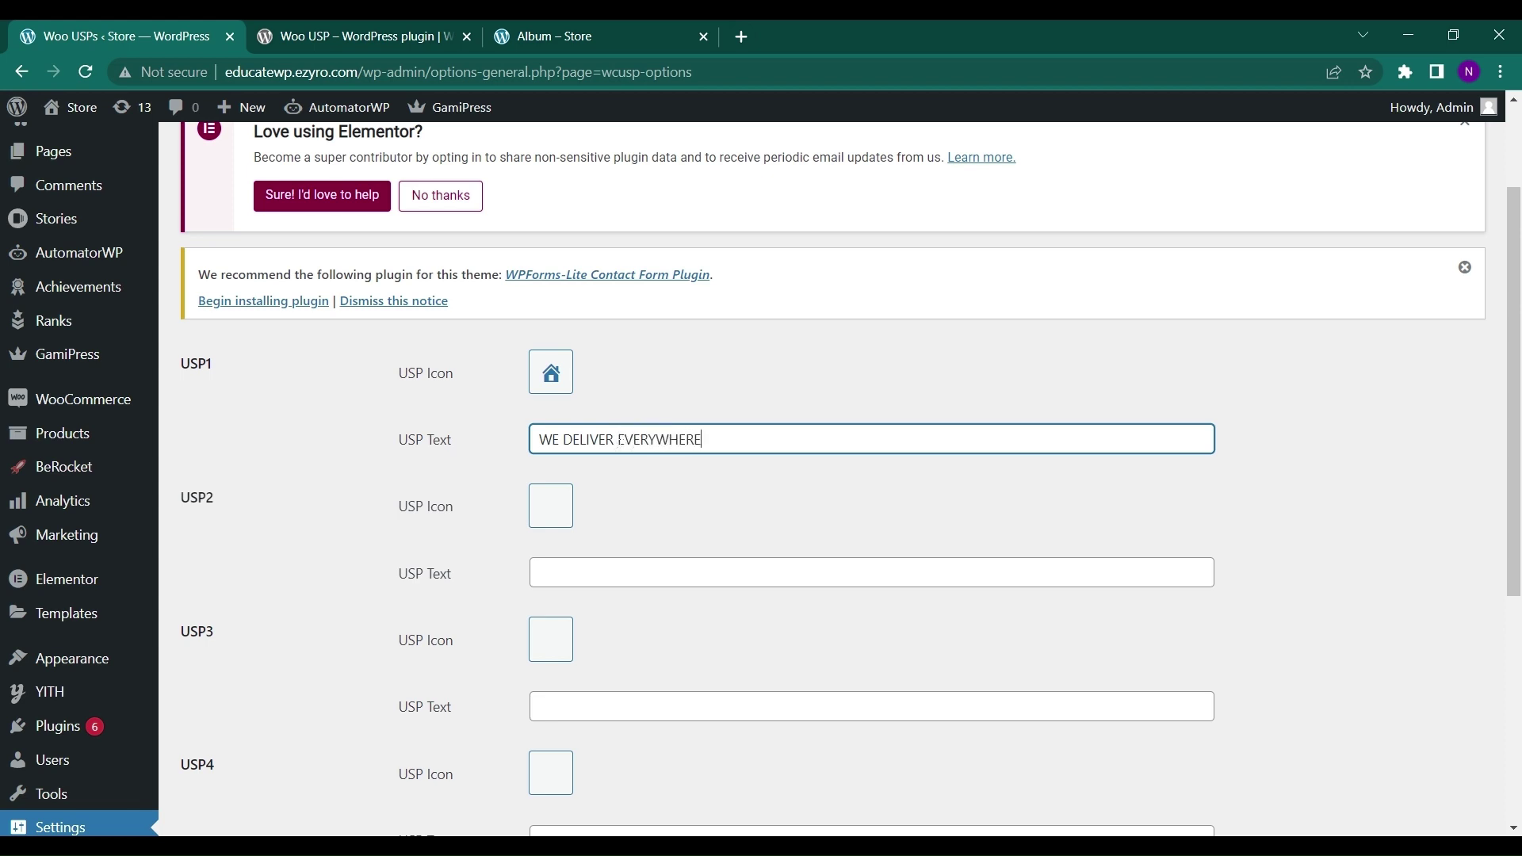
- Give USP2 the person icon and the text 'WE ARE 2000+ USERS'
left_click(547, 505)
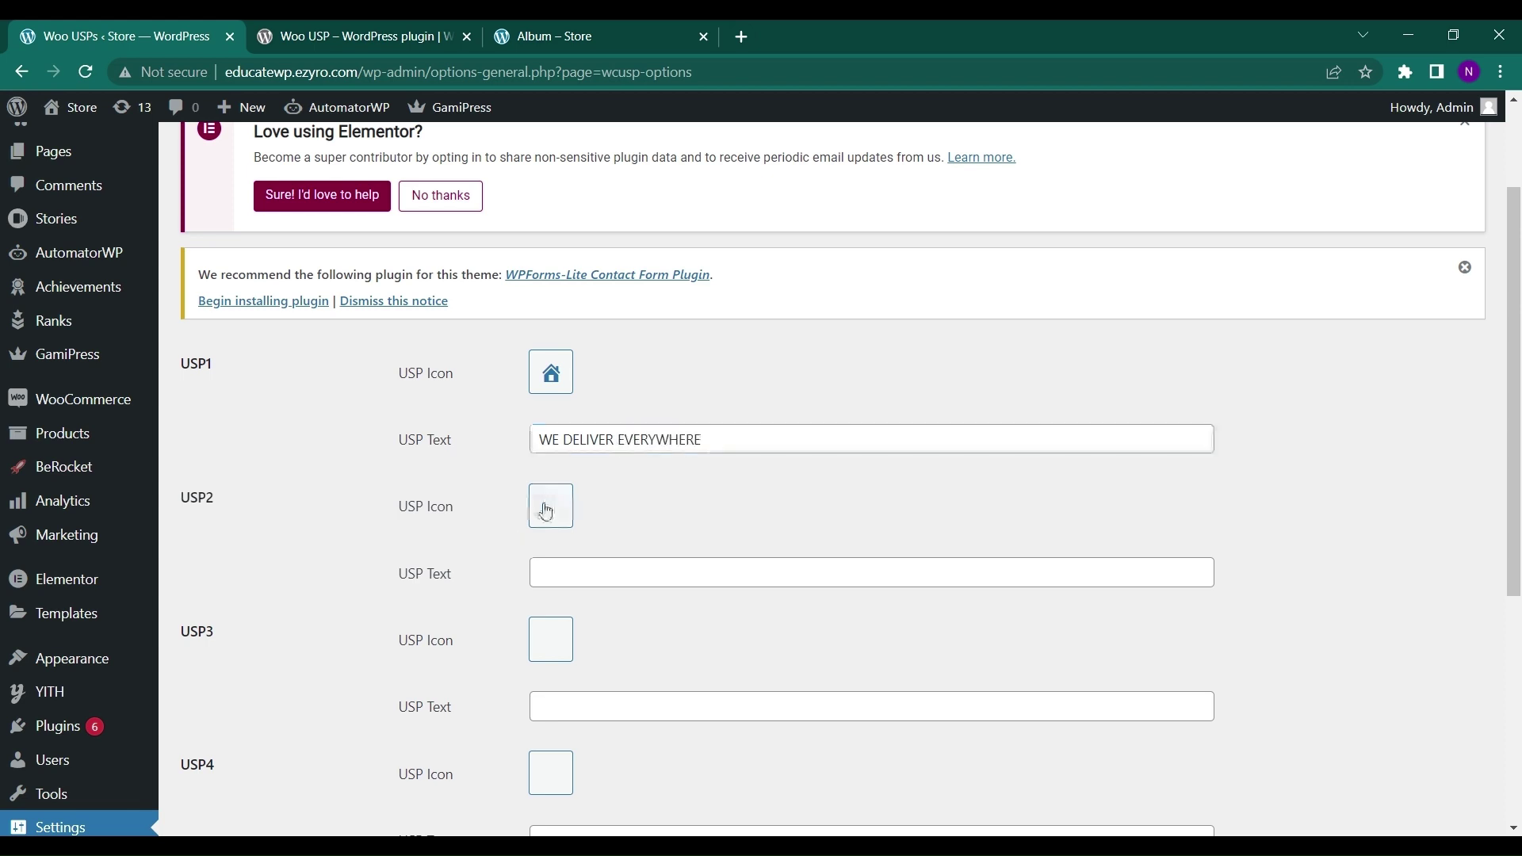
left_click(611, 664)
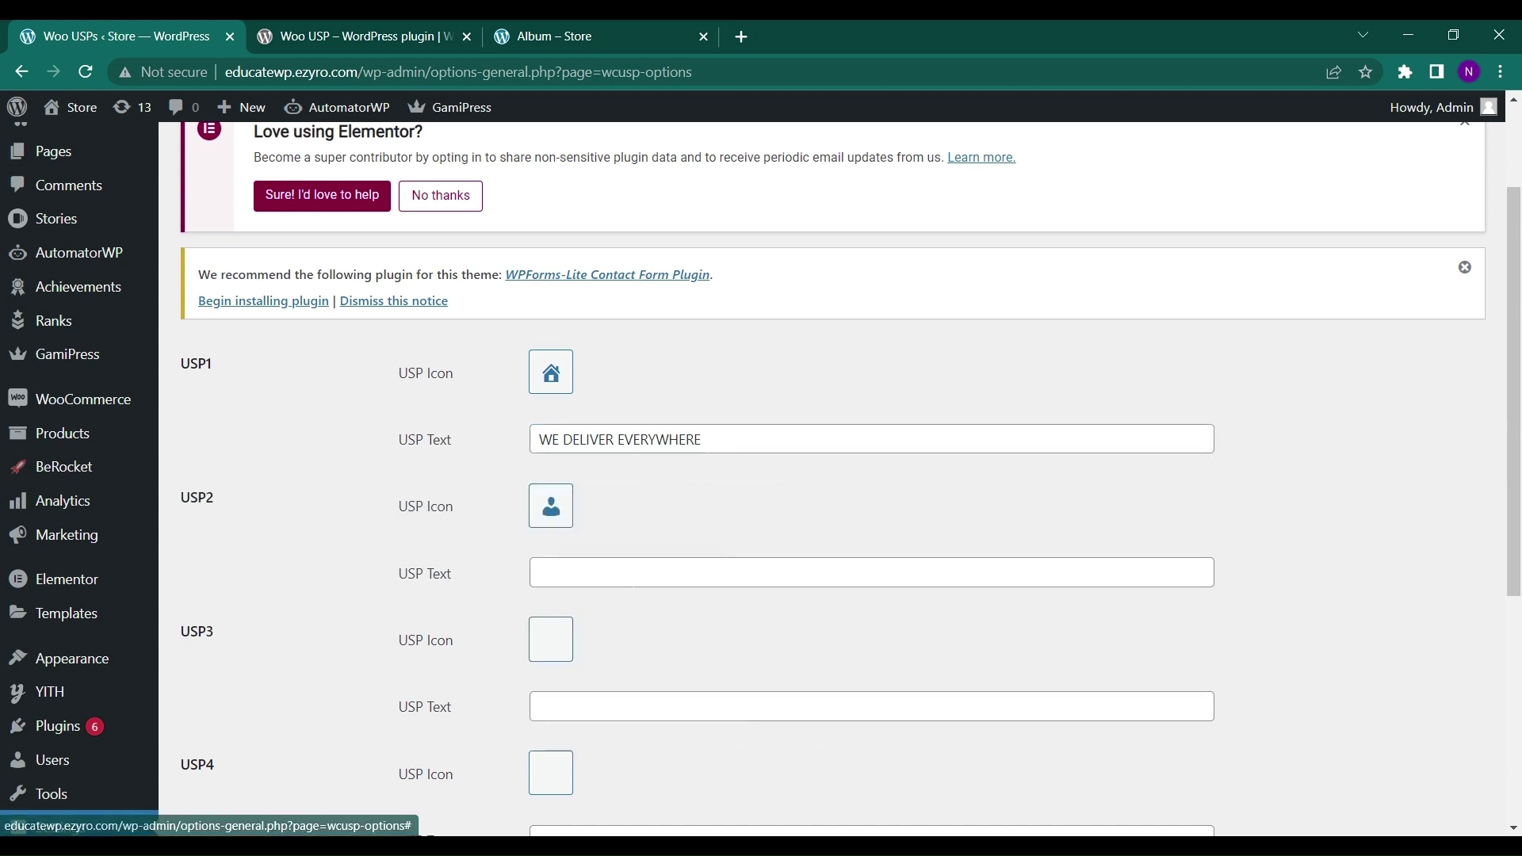
left_click(632, 571)
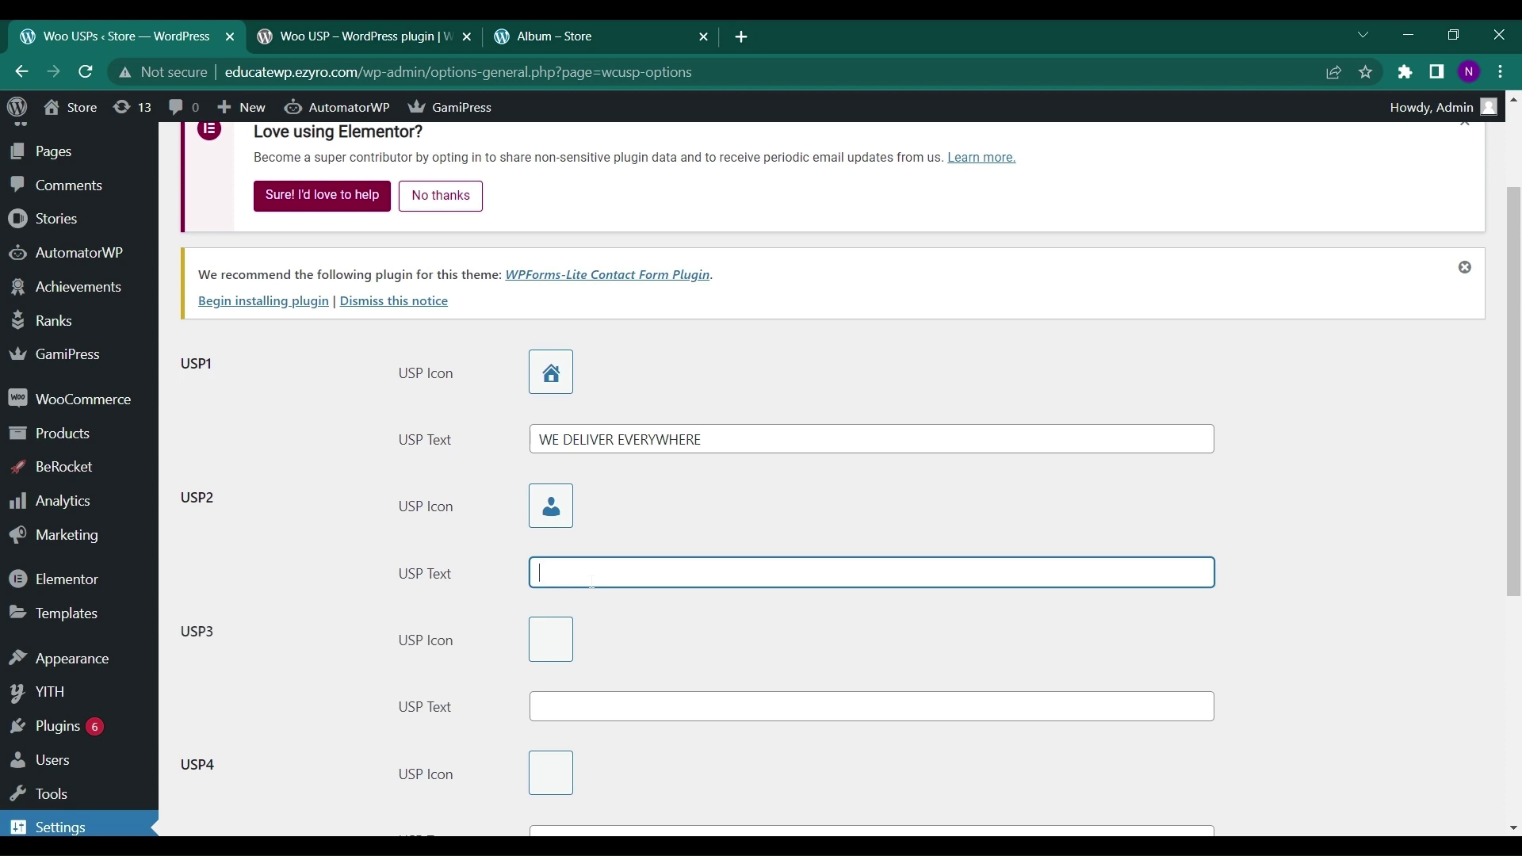
type("WE ARE 2000+ USERS")
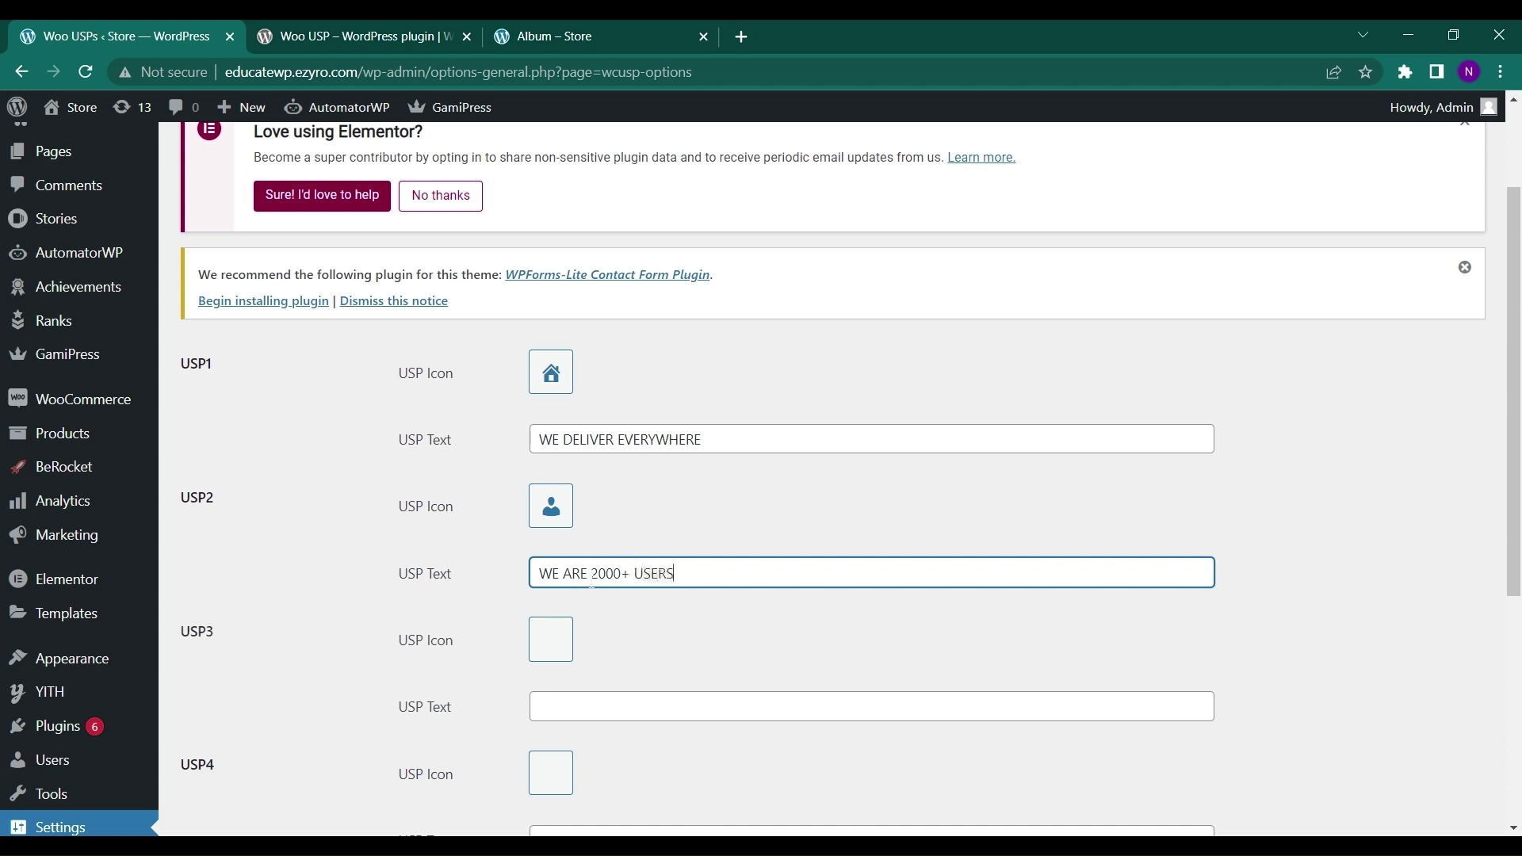
- Give USP3 the pencil-edit icon and the text 'GET WARRENTY UPTO 12 MONTHS'
left_click(539, 646)
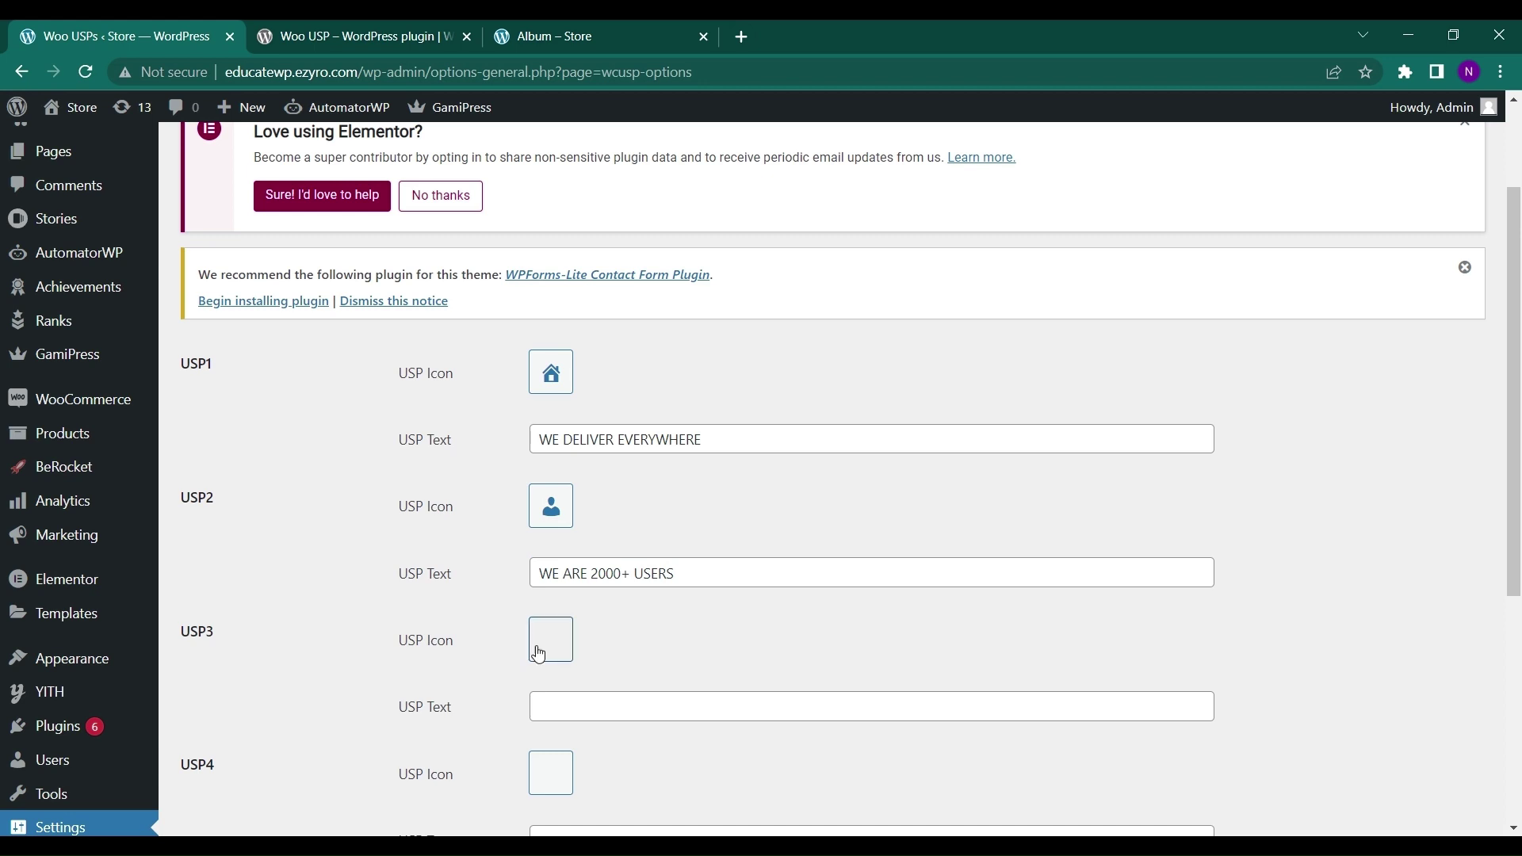
left_click(543, 651)
scroll(627, 737, "down", 2)
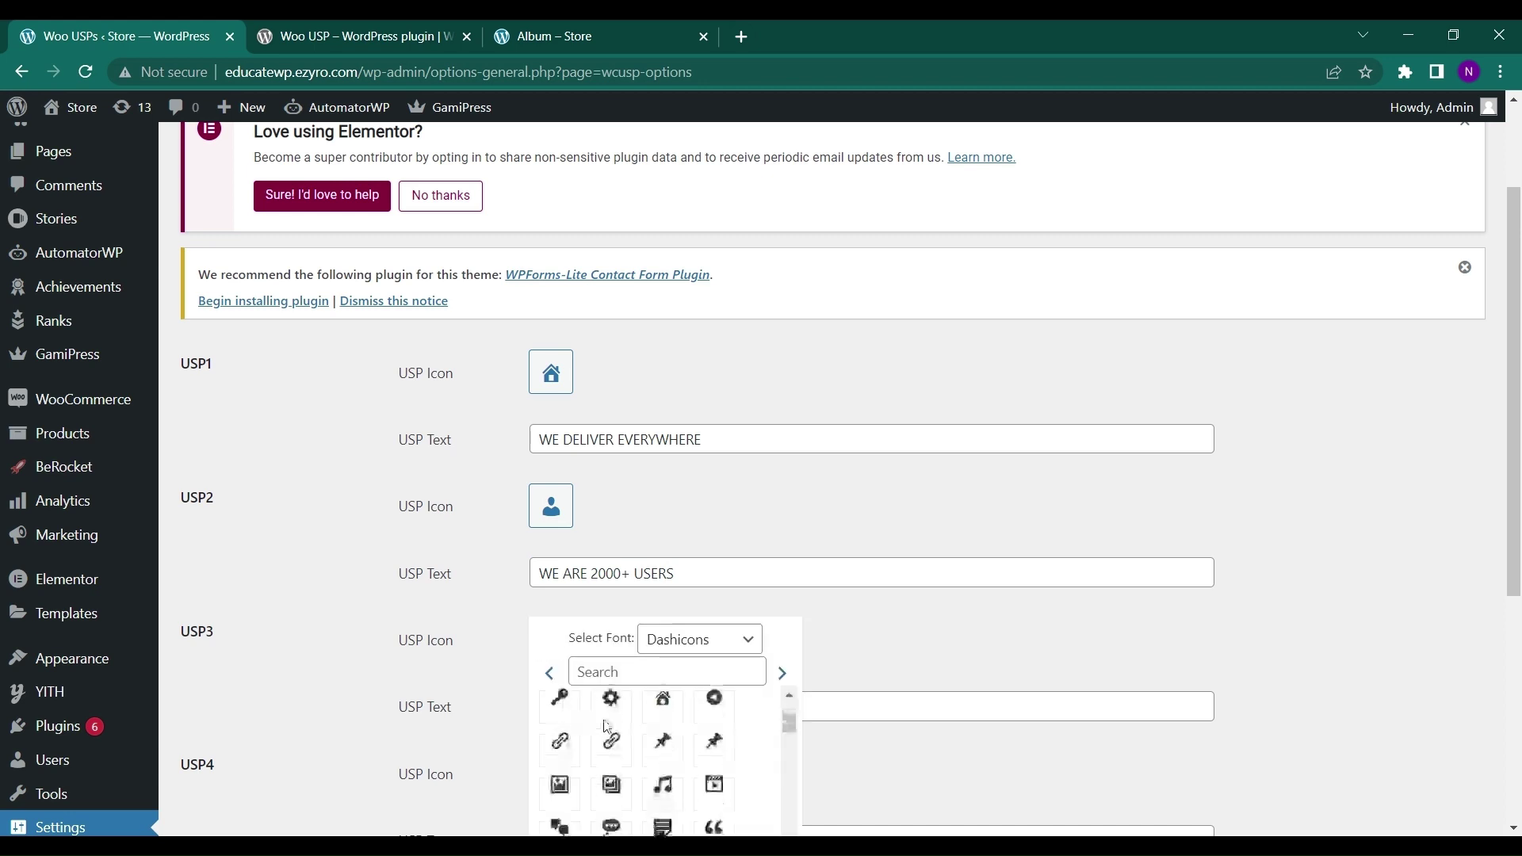
scroll(644, 733, "down", 3)
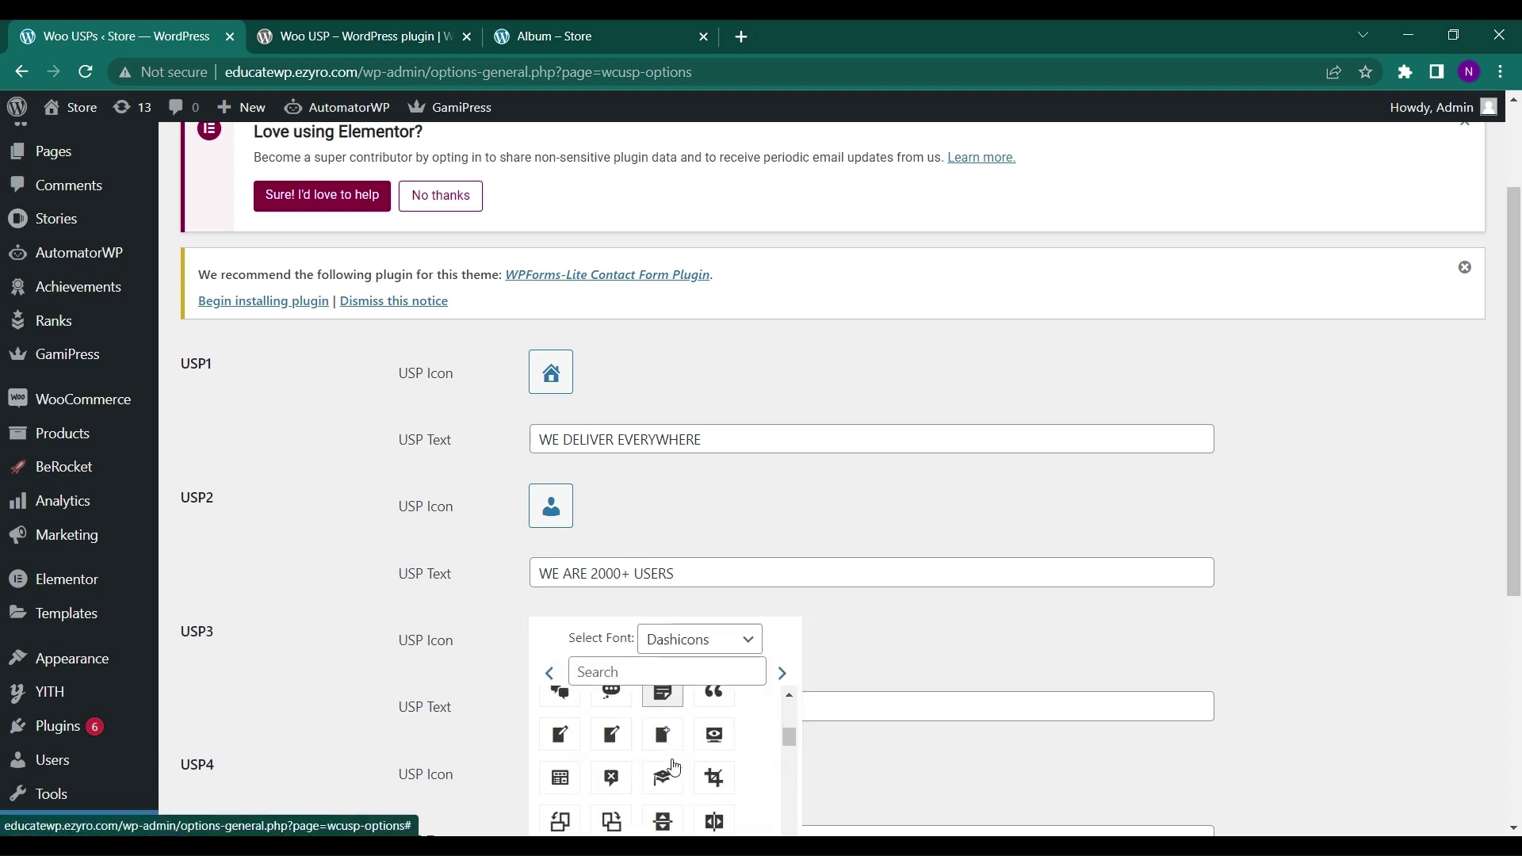
left_click(622, 735)
left_click(623, 706)
type("G")
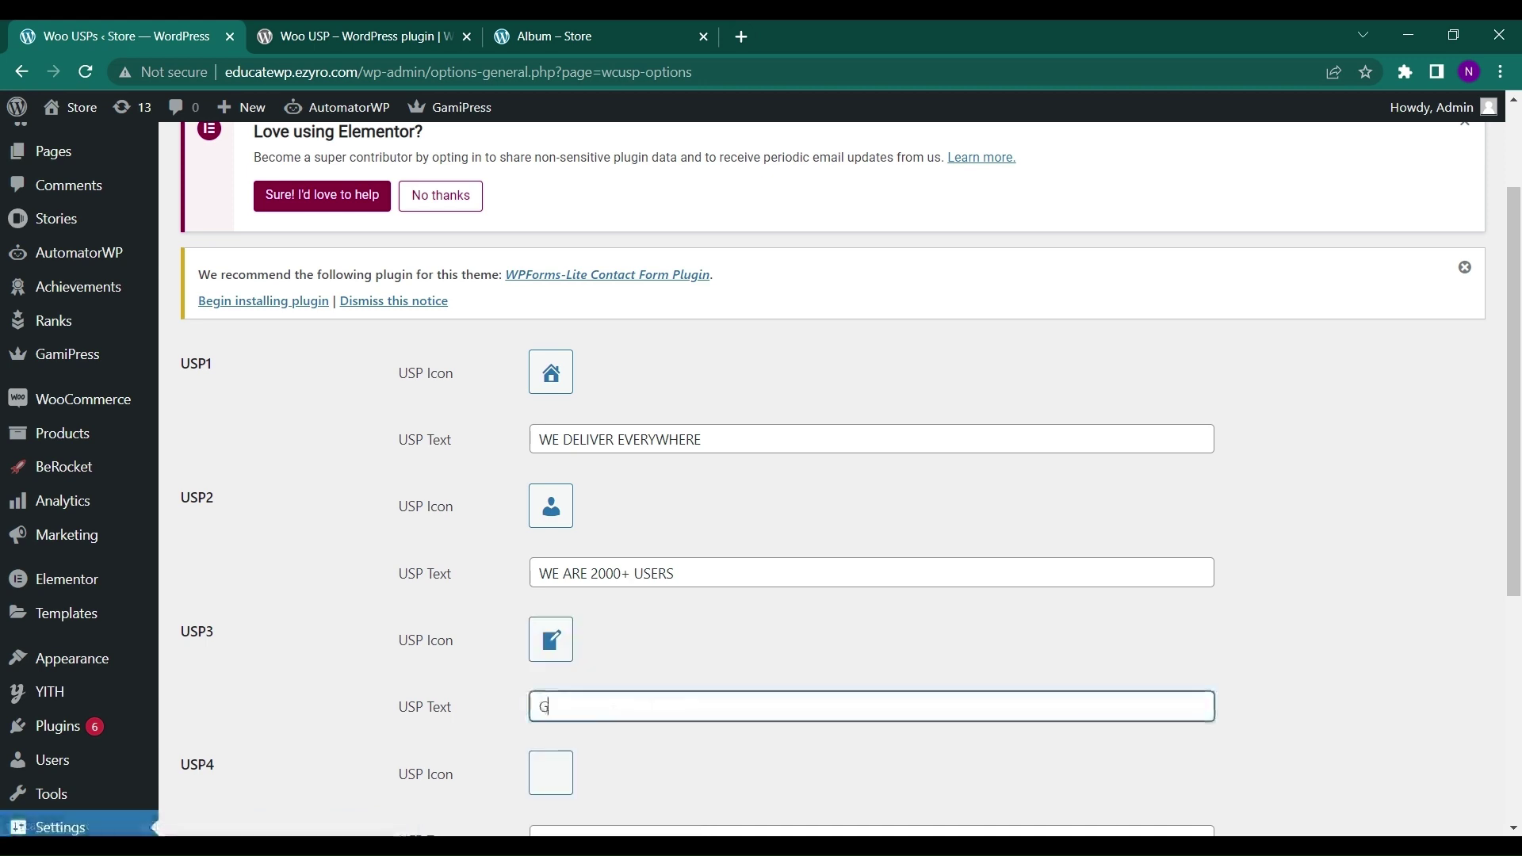
type("ET WARRENR")
key("BackSpace")
type("TY UPTO")
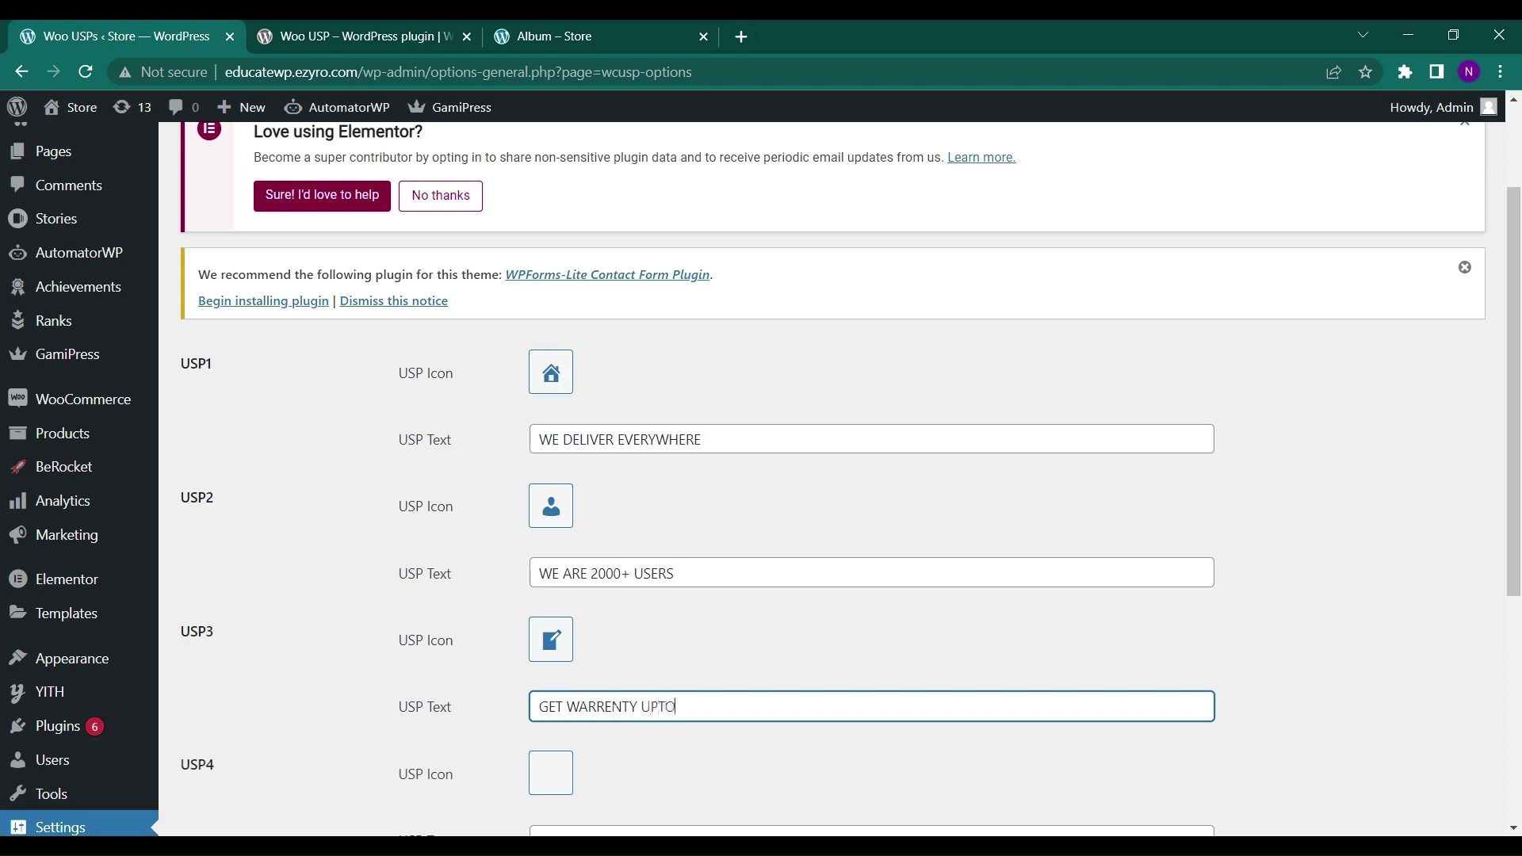
type(" 12 MONTHS")
scroll(615, 717, "down", 2)
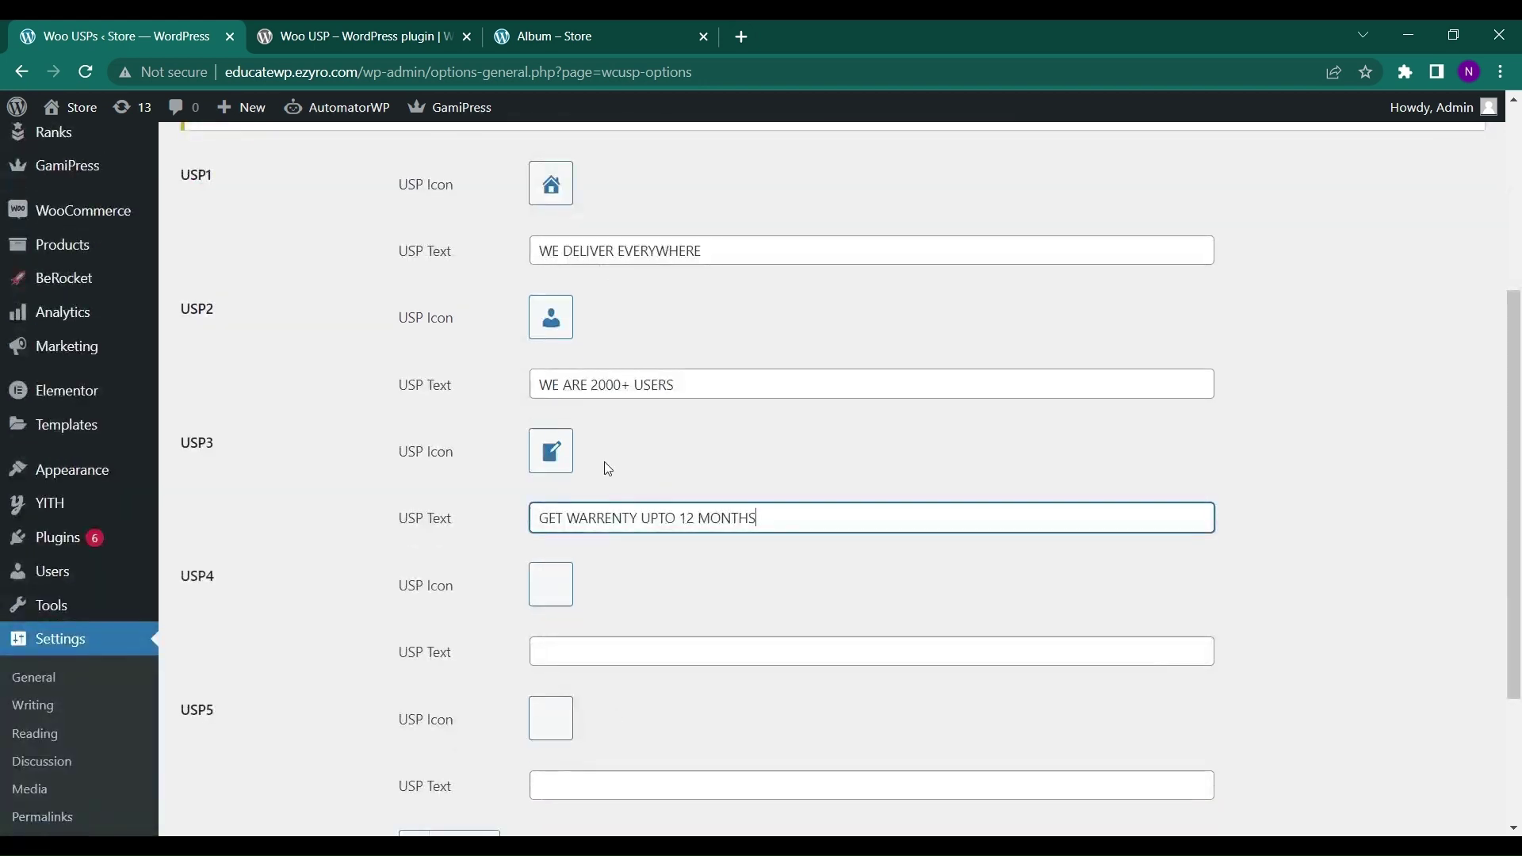
scroll(607, 468, "up", 4)
scroll(608, 469, "down", 5)
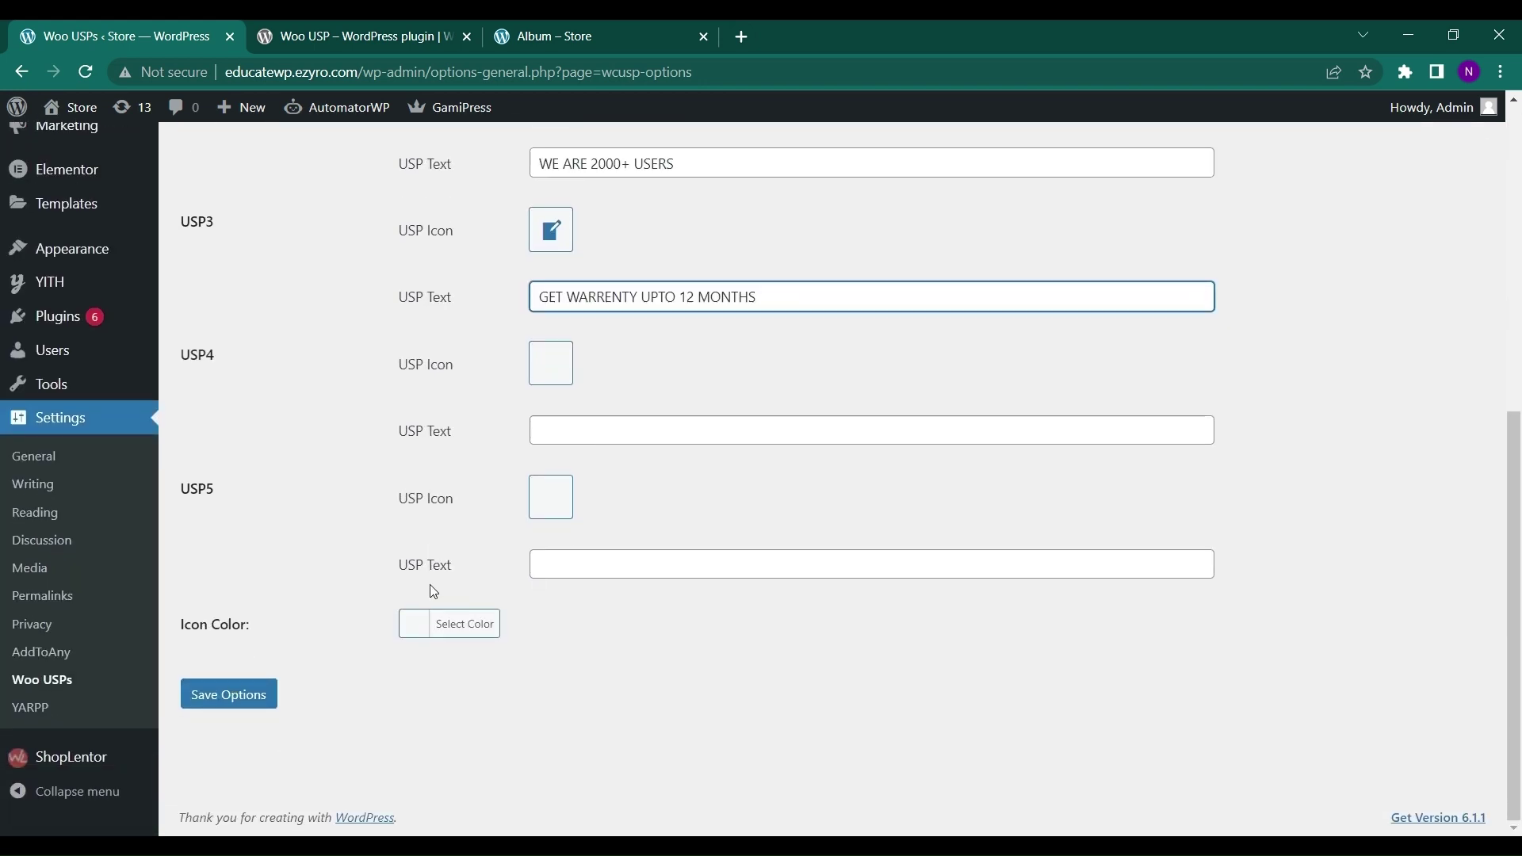
- Choose red as the USP icon colour and save the Woo USP options
left_click(414, 629)
scroll(492, 710, "down", 3)
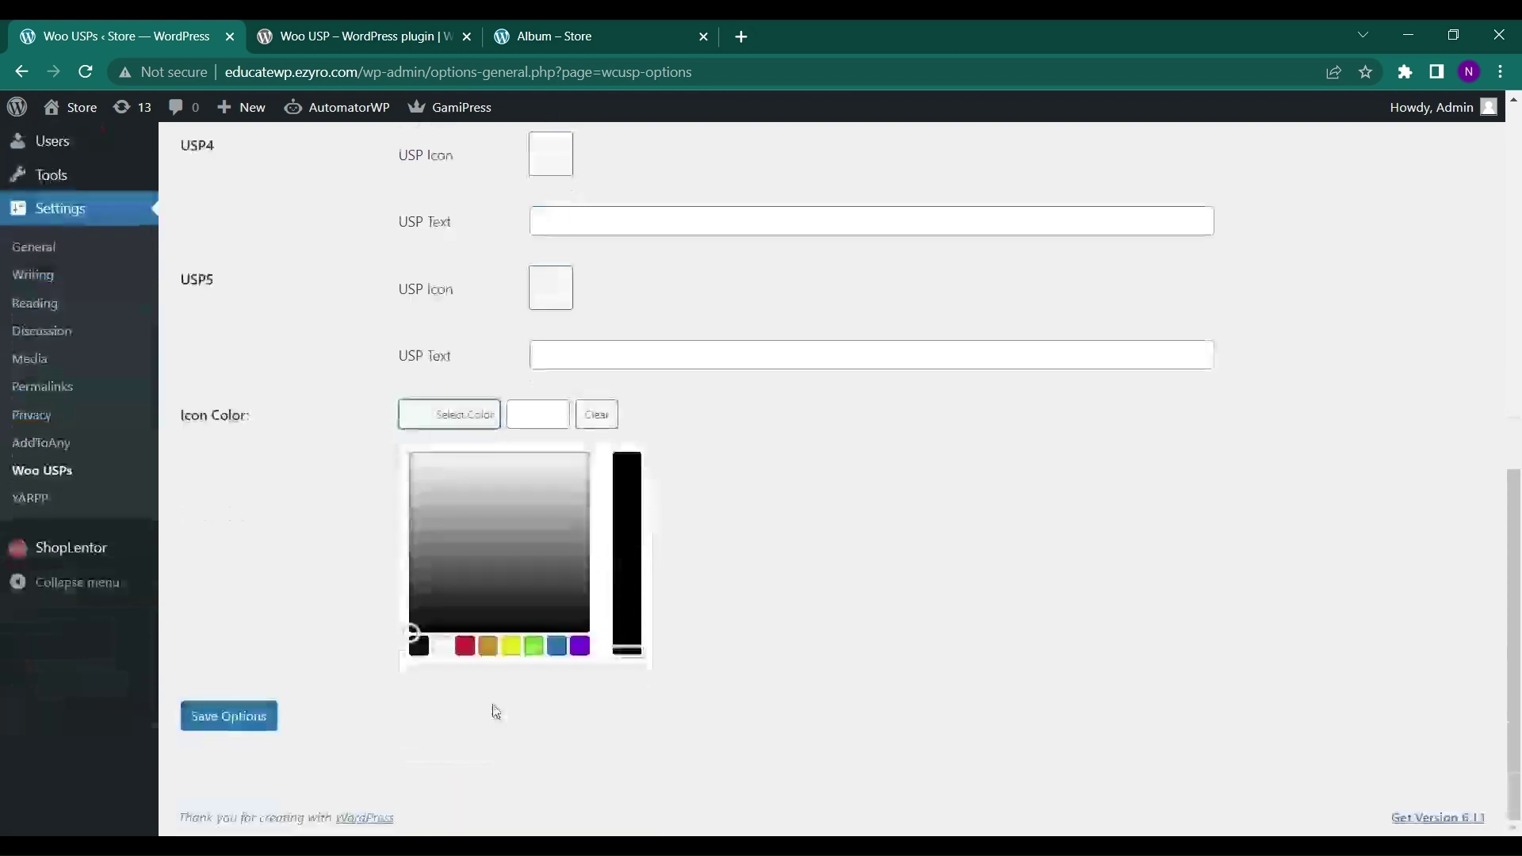
left_click(197, 723)
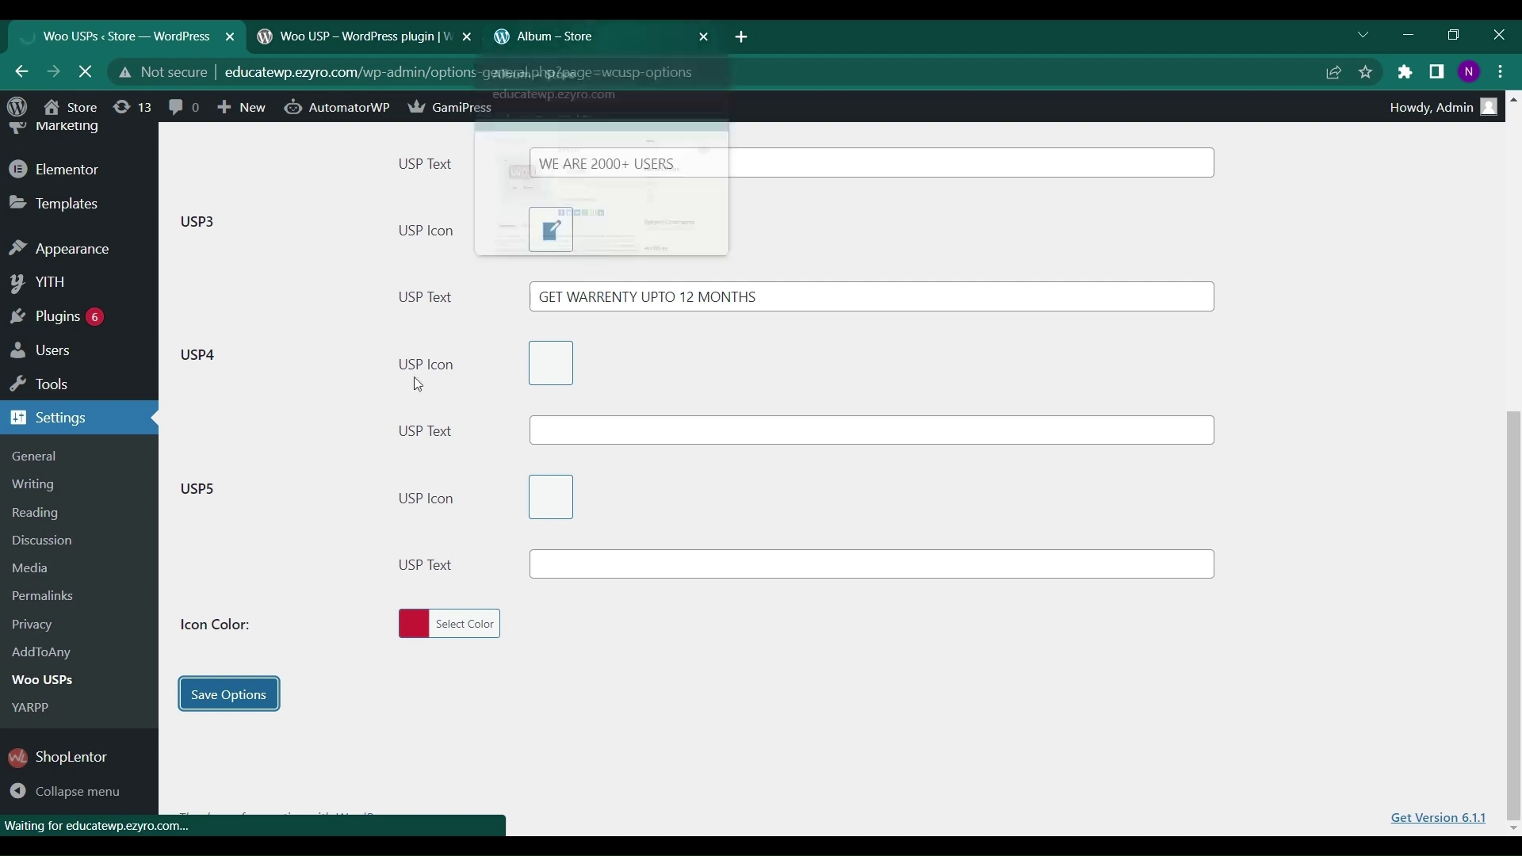
scroll(528, 406, "down", 1)
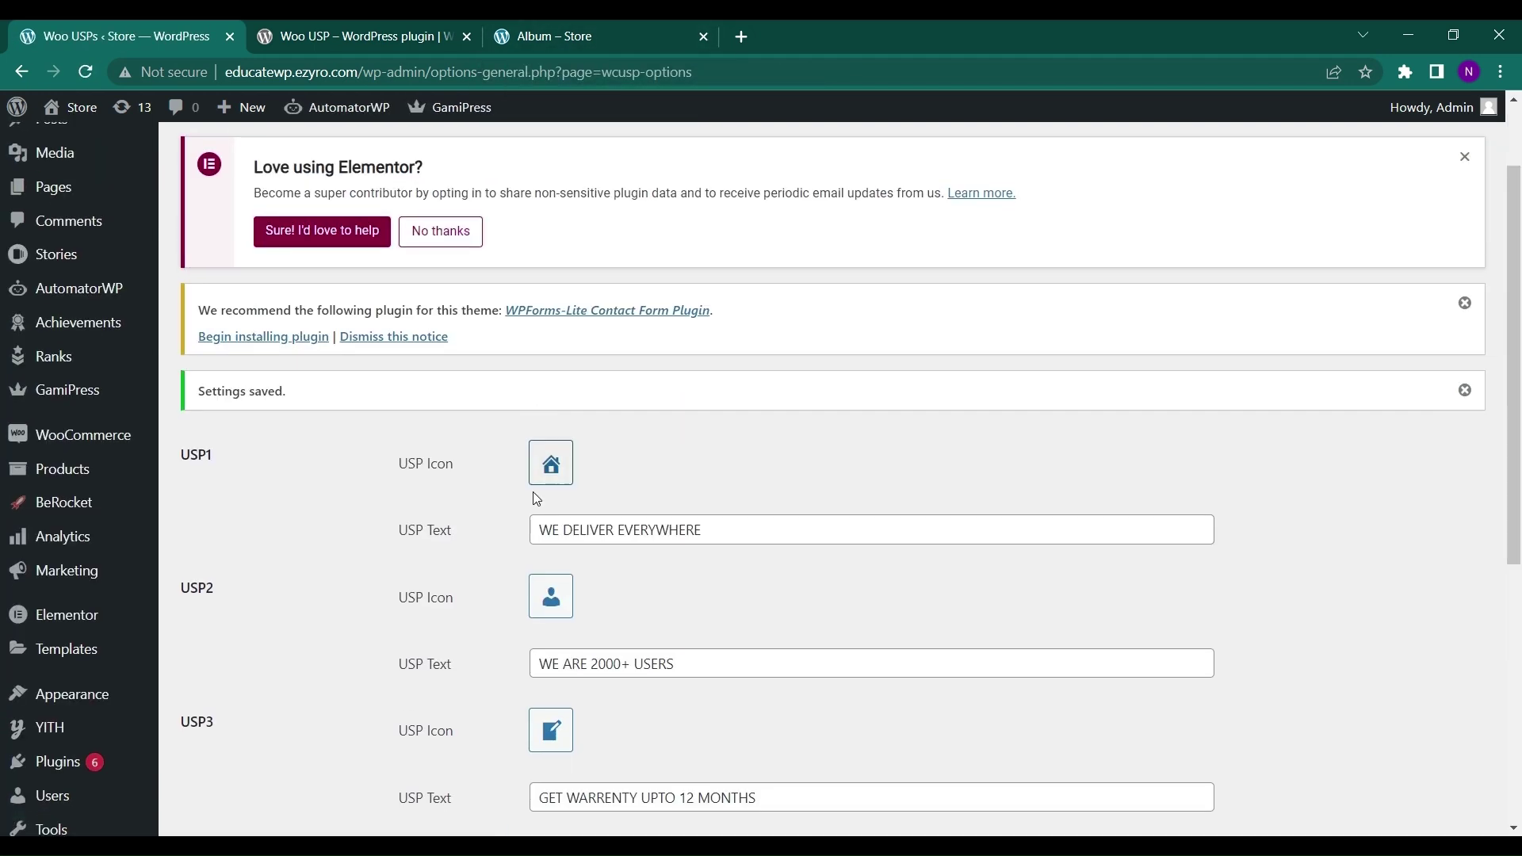
scroll(545, 485, "down", 3)
scroll(545, 486, "up", 3)
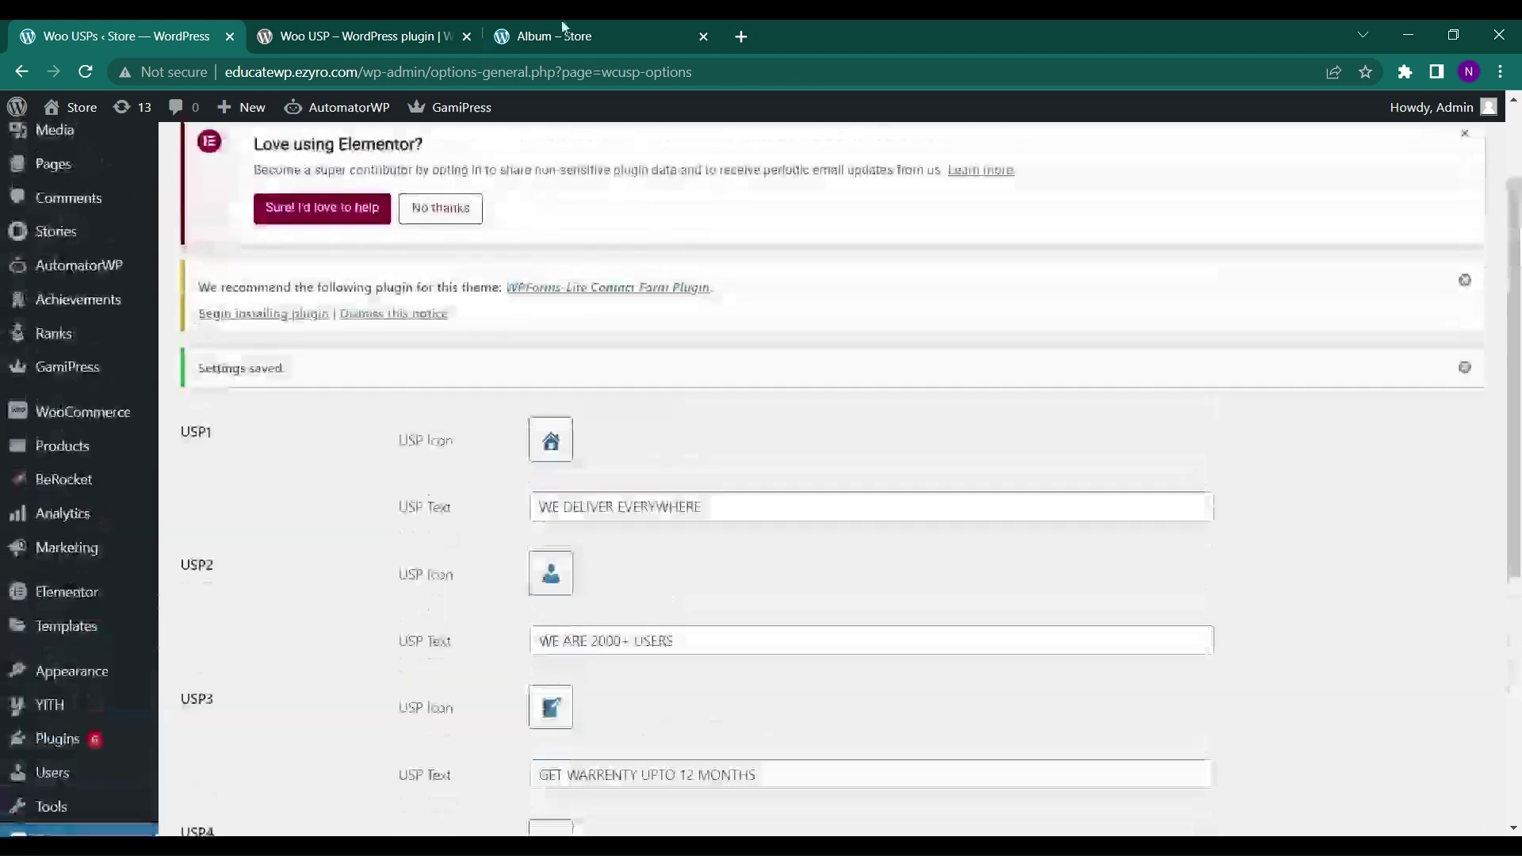
- Reload the Album product page to confirm the three red-icon USPs appear under Add to cart
left_click(561, 32)
left_click(87, 76)
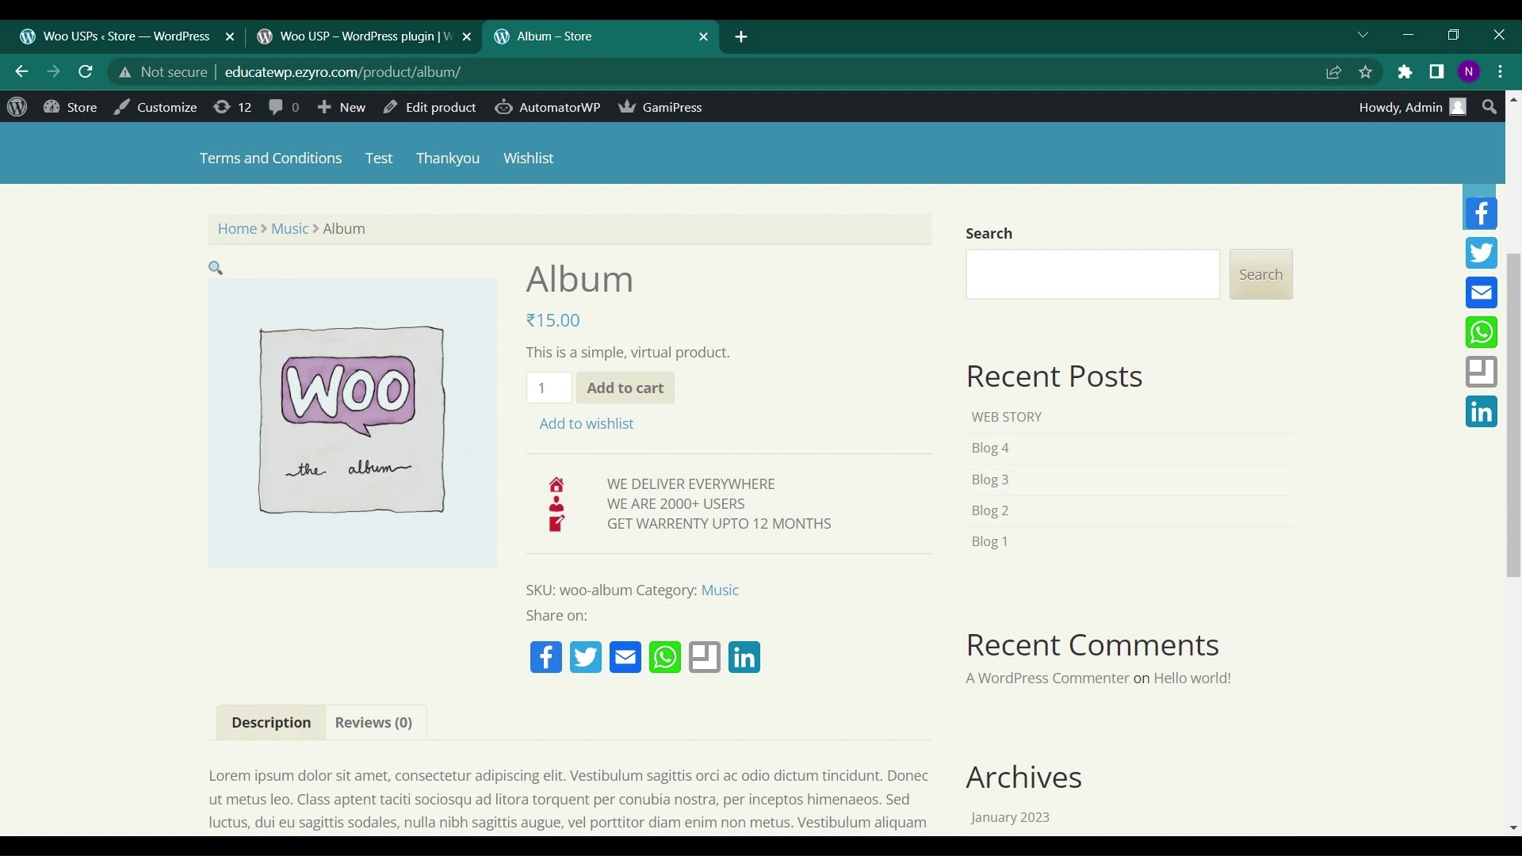
left_click(165, 32)
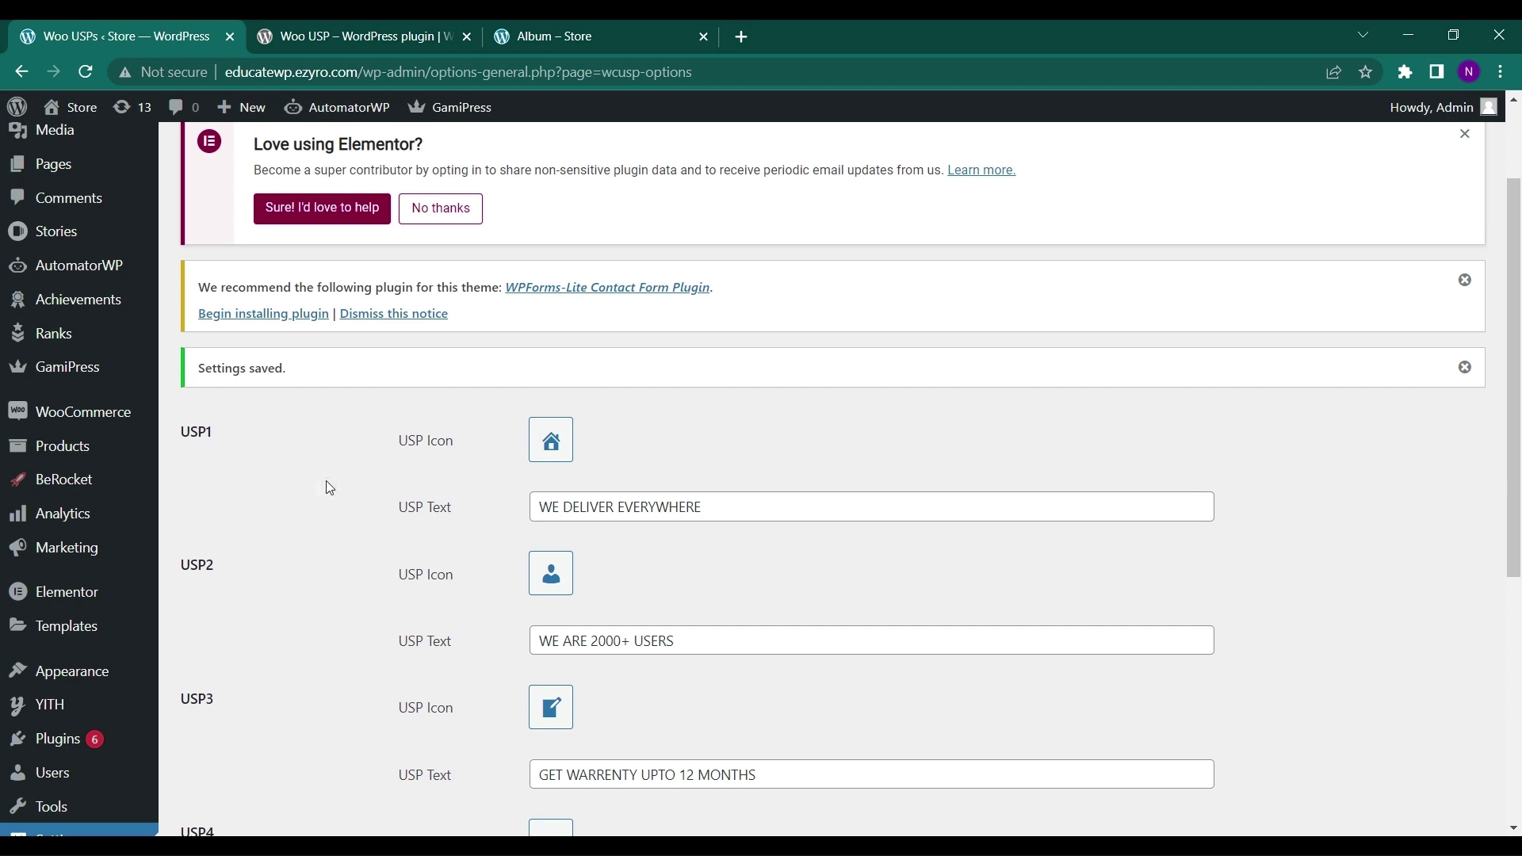
key("alt")
key("ctrl+shift+Tab")
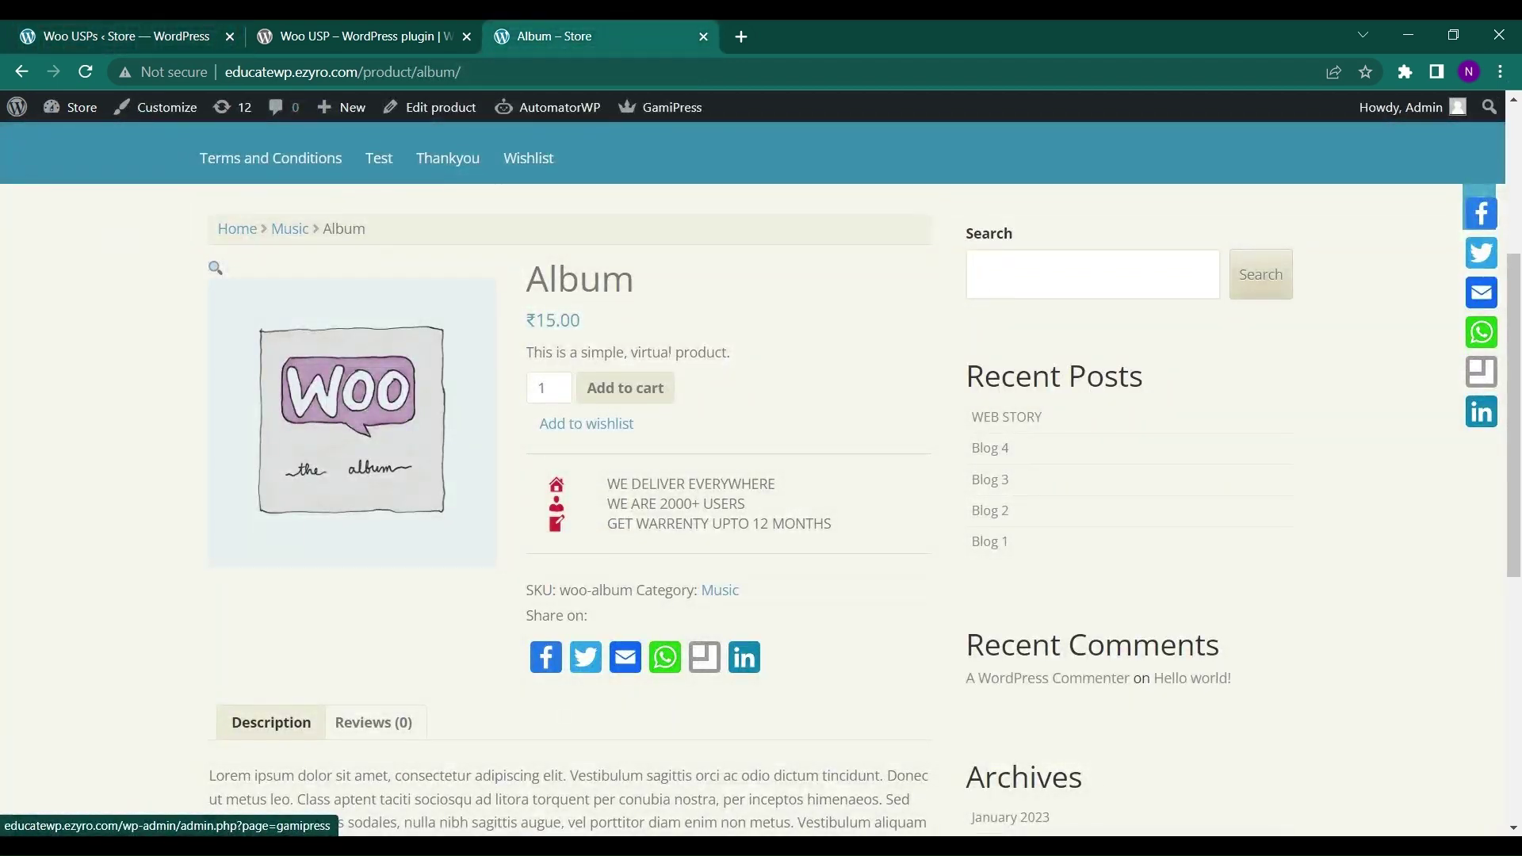